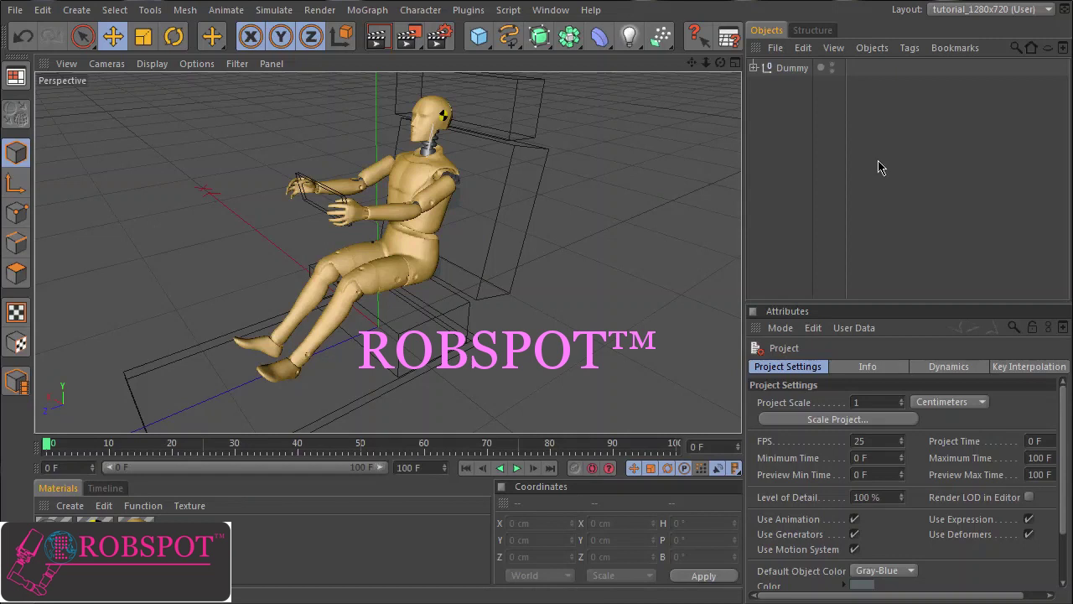
# - Expand Dummy and Cockpit and inspect a cube's Dynamics Body tag: Dynamic Off, Trigger Immediately
pyautogui.click(754, 67)
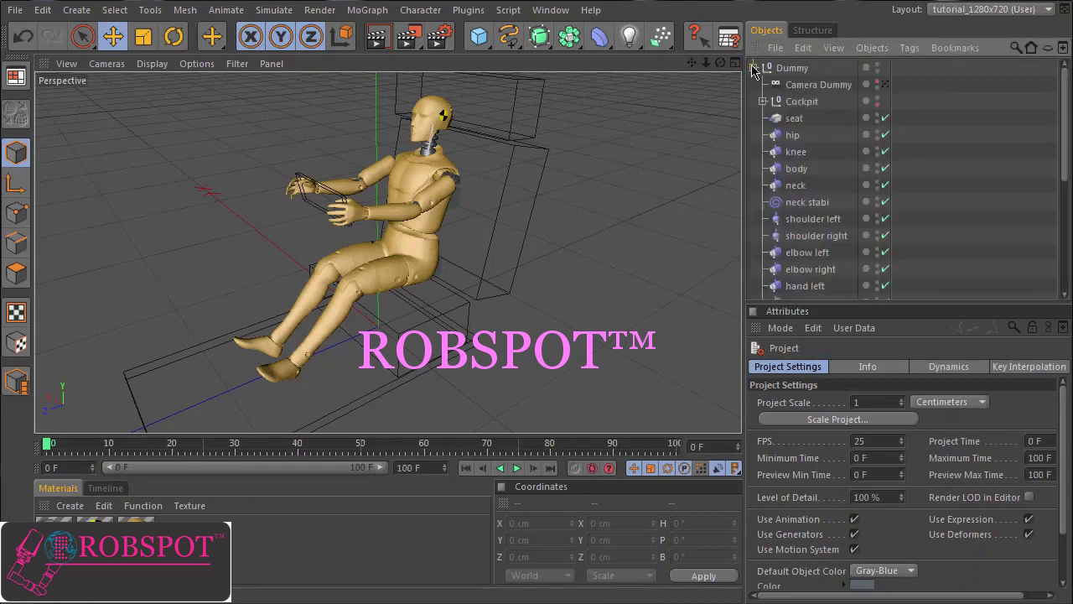
pyautogui.click(797, 103)
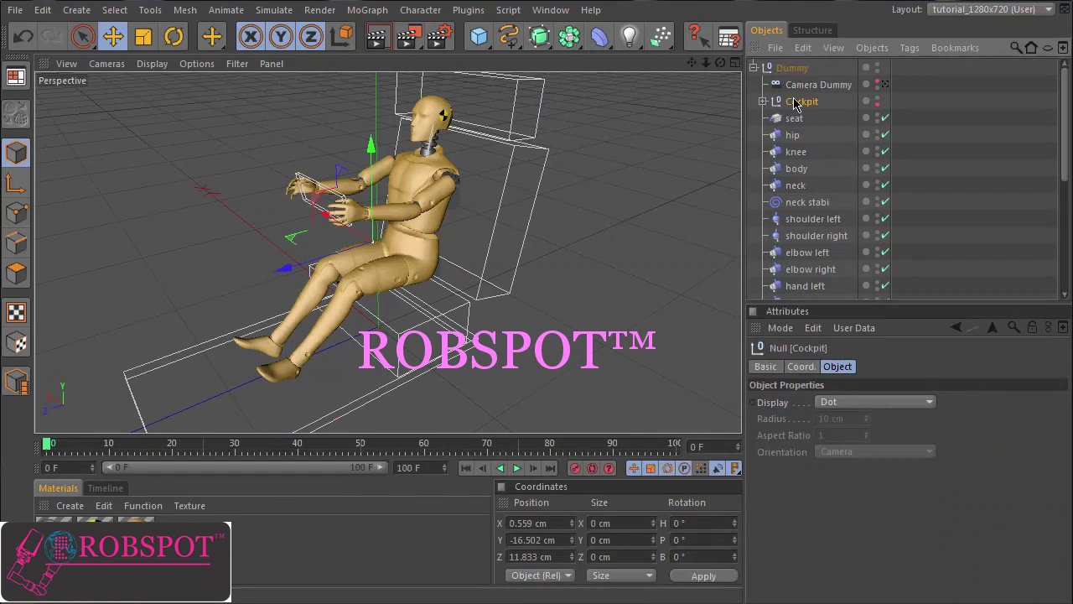
pyautogui.click(763, 102)
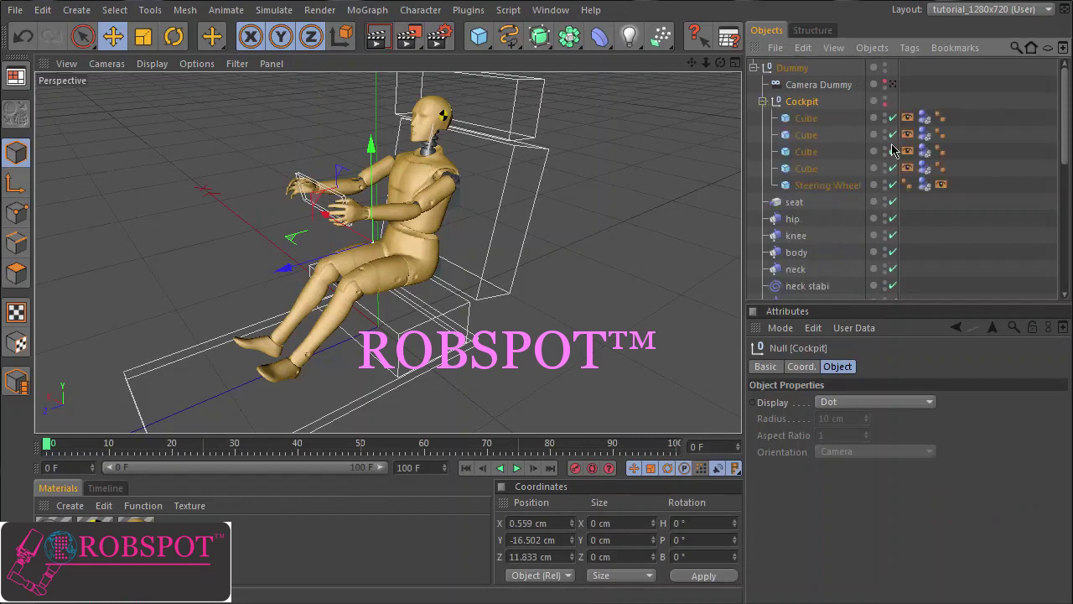
pyautogui.click(925, 118)
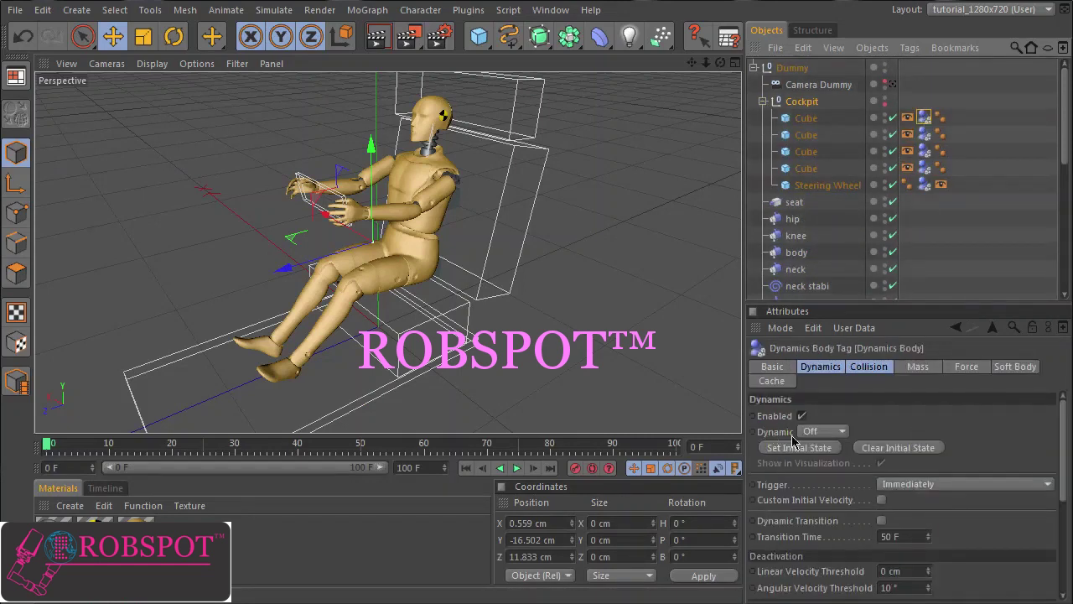
pyautogui.click(763, 101)
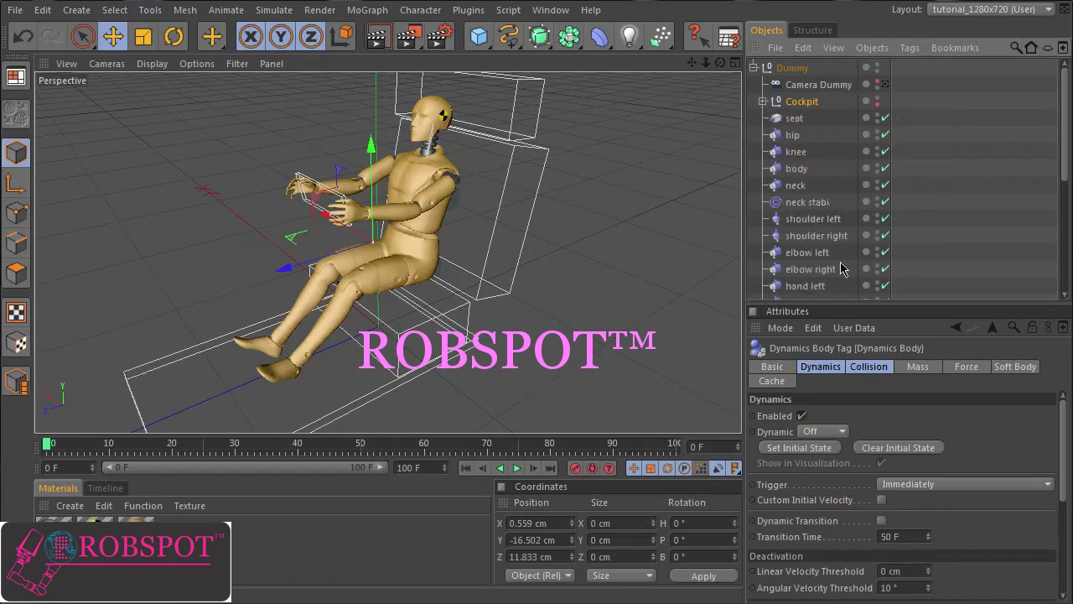
# - Inspect the hip, knee and body hinge connectors of the dummy
pyautogui.click(793, 135)
pyautogui.click(796, 152)
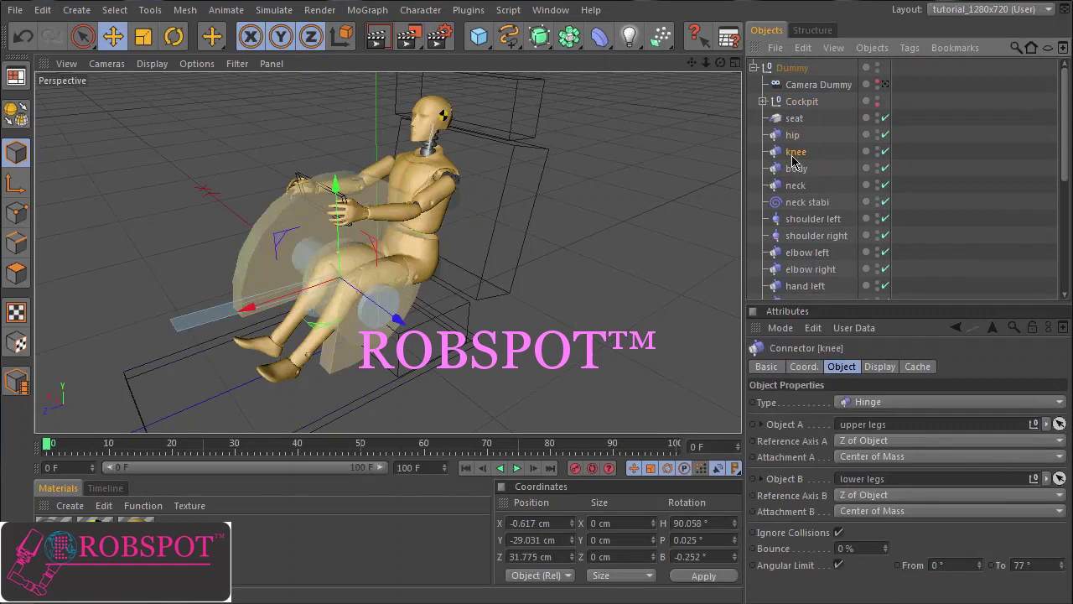
pyautogui.click(796, 170)
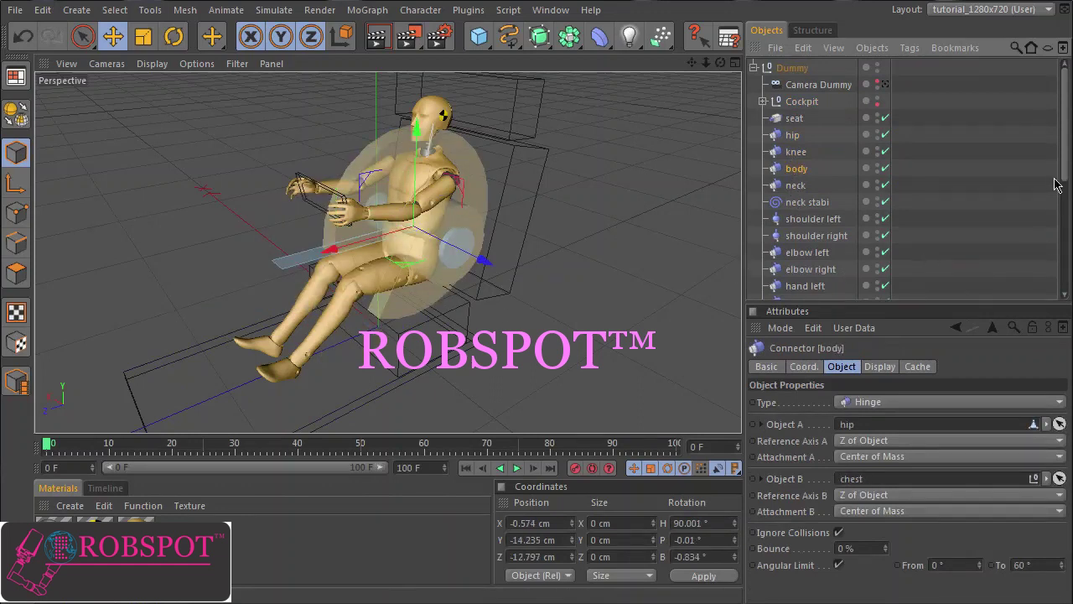
pyautogui.moveTo(1063, 162); pyautogui.dragTo(1066, 182)
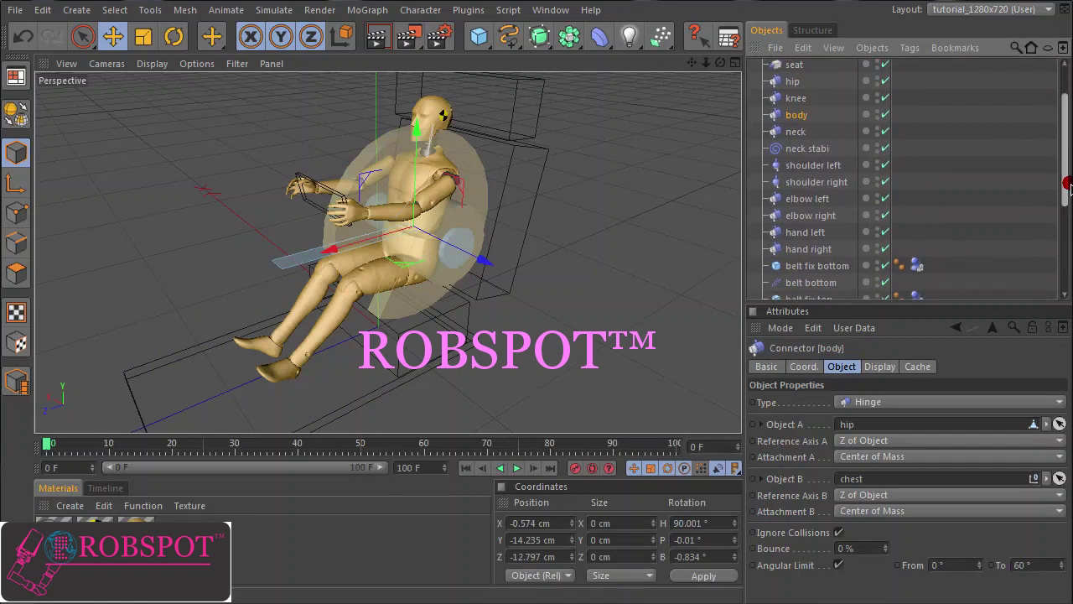
# - Review the neck stabi spring (Angular, chest to head, Stiffness 5, Damping 20%) from a side view
pyautogui.click(807, 151)
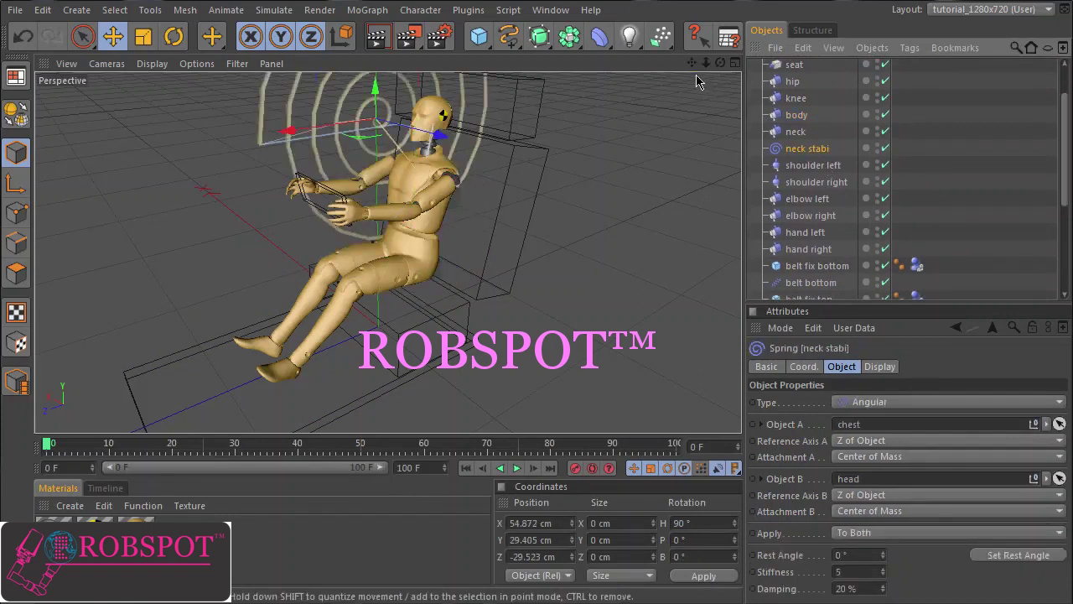
pyautogui.keyDown('alt'); pyautogui.moveTo(742, 437); pyautogui.dragTo(740, 434); pyautogui.keyUp('alt')
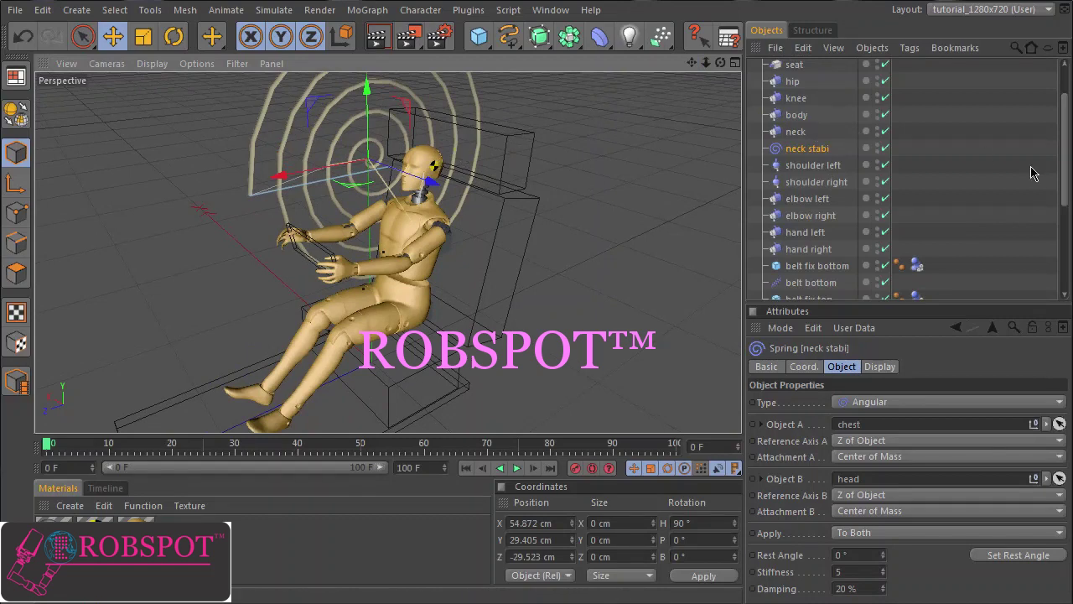
pyautogui.moveTo(1061, 175); pyautogui.dragTo(1065, 239)
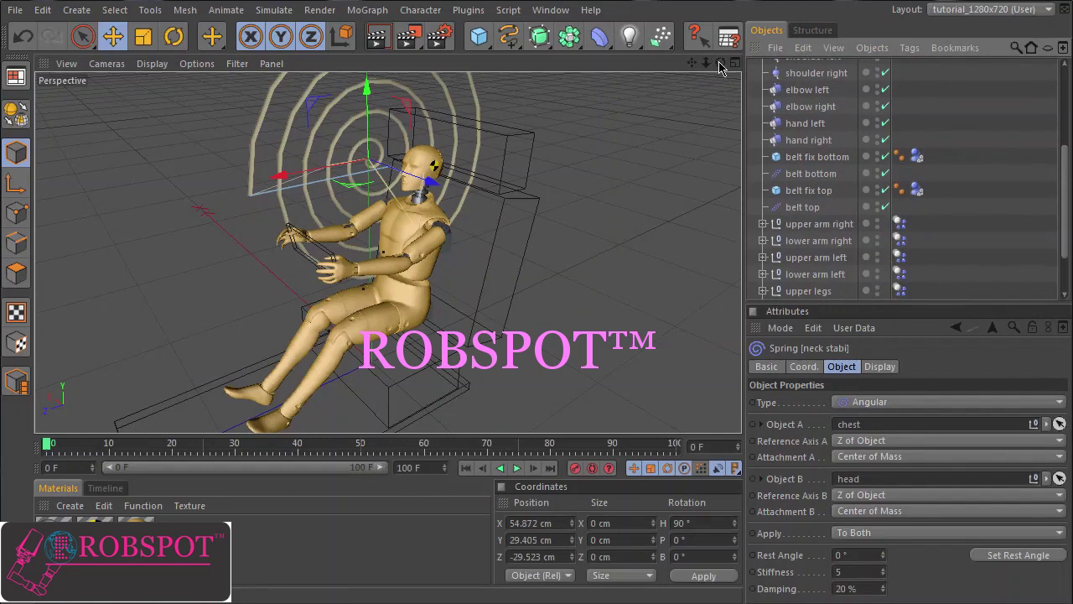
pyautogui.moveTo(720, 64); pyautogui.dragTo(742, 436)
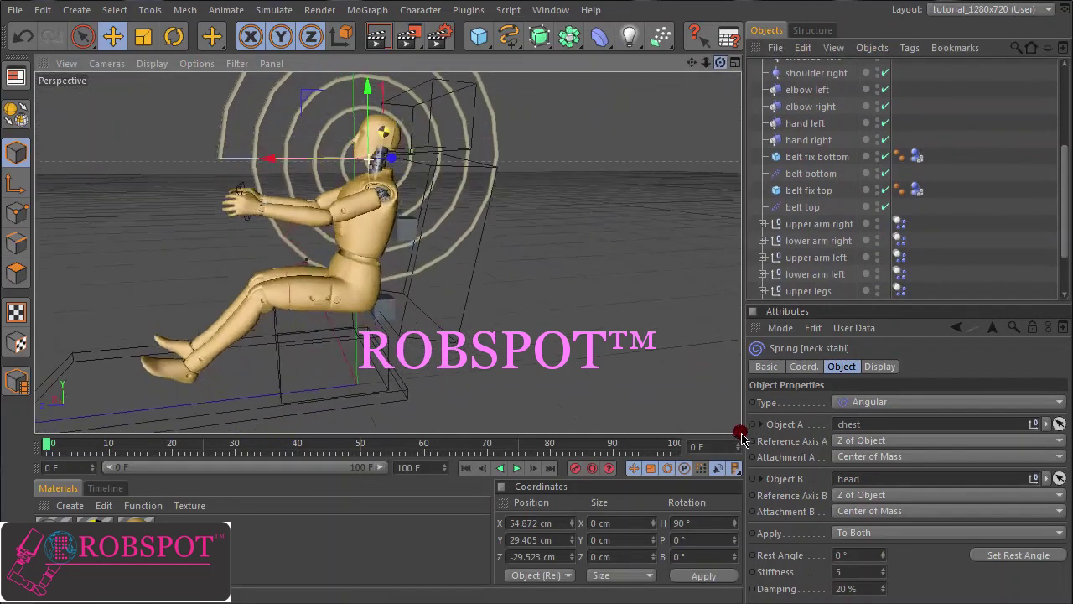
# - Check the belt bottom and belt top springs: Linear, Stiffness 50, Damping 50%
pyautogui.click(816, 176)
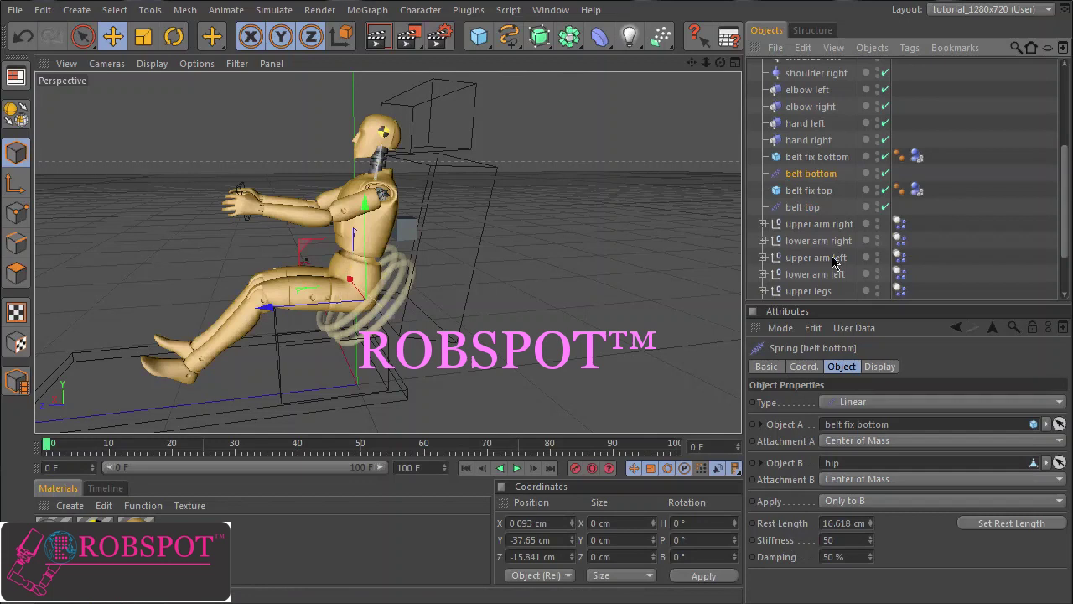
pyautogui.click(803, 207)
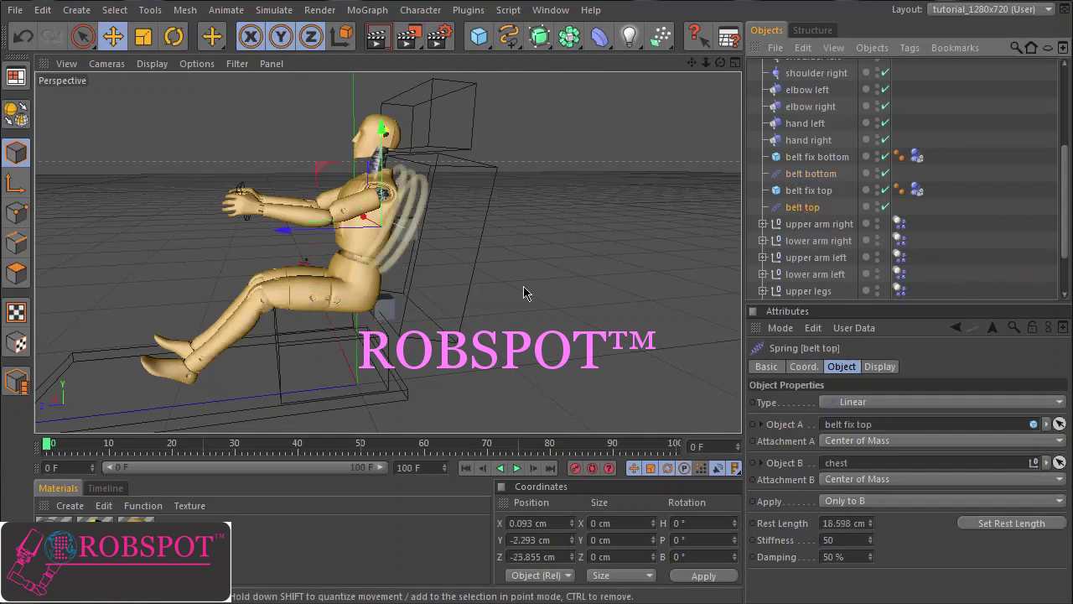
pyautogui.moveTo(1061, 199); pyautogui.dragTo(1062, 254)
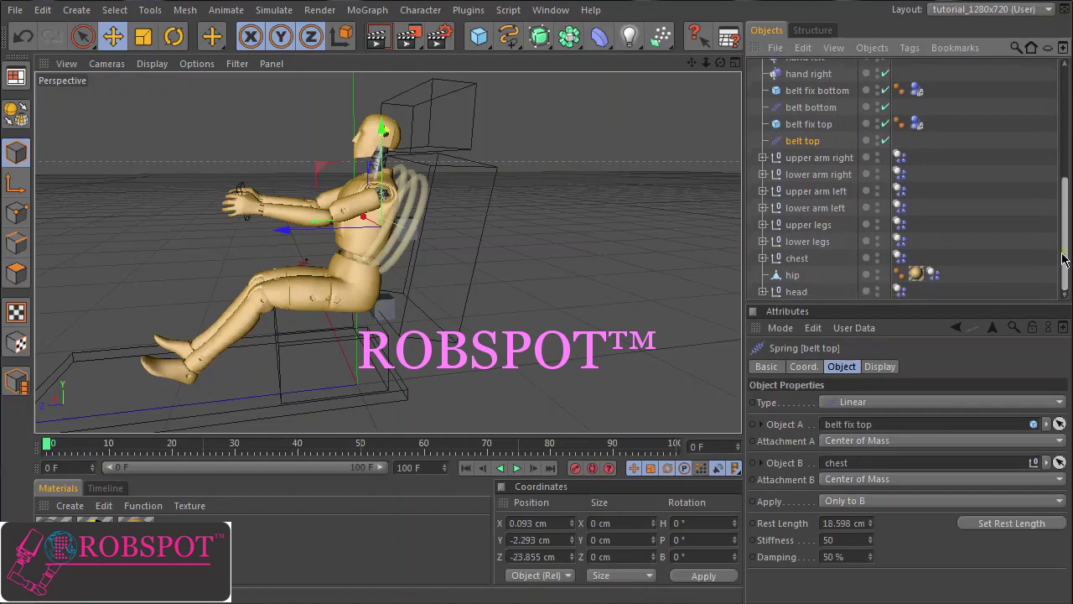
# - Expand the chest and head hierarchies to reveal the head's joint setup
pyautogui.moveTo(704, 63); pyautogui.dragTo(742, 438)
pyautogui.hotkey('ctrl', 'shift', 'z')
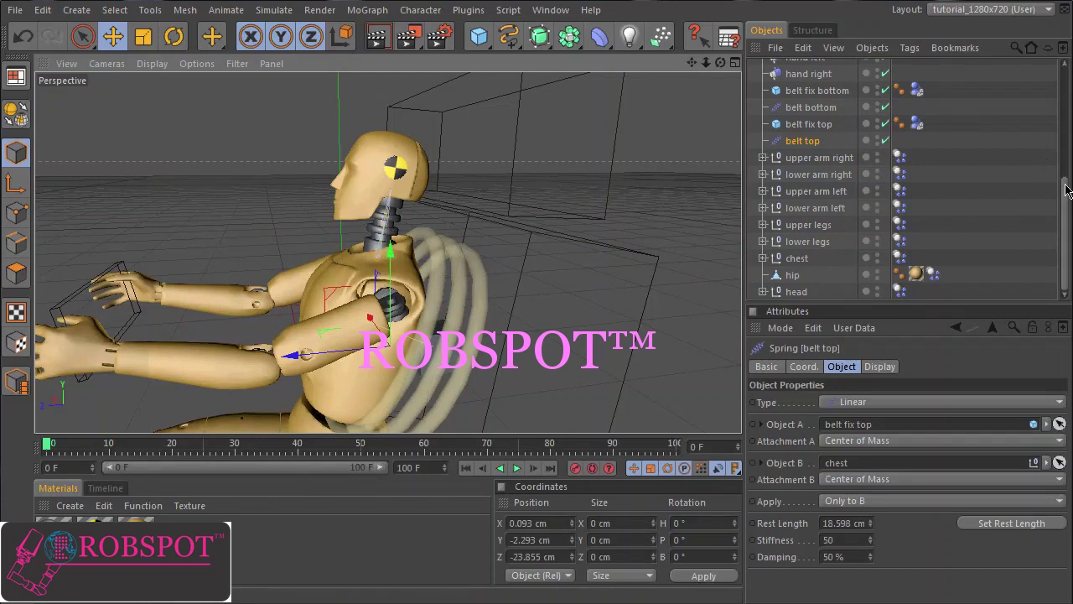
pyautogui.click(763, 258)
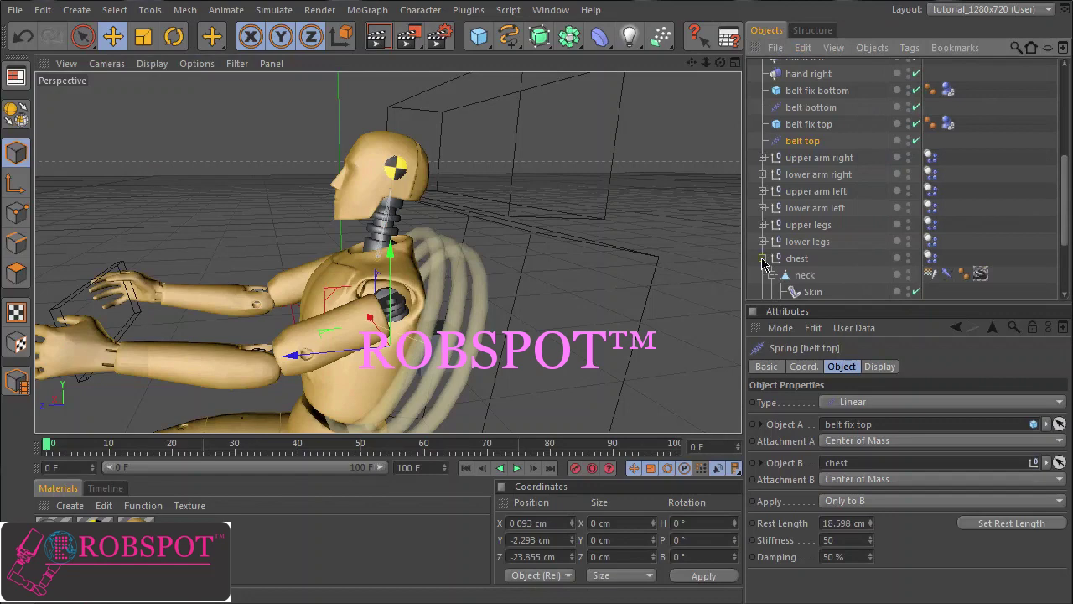
pyautogui.scroll(-5, 846, 282)
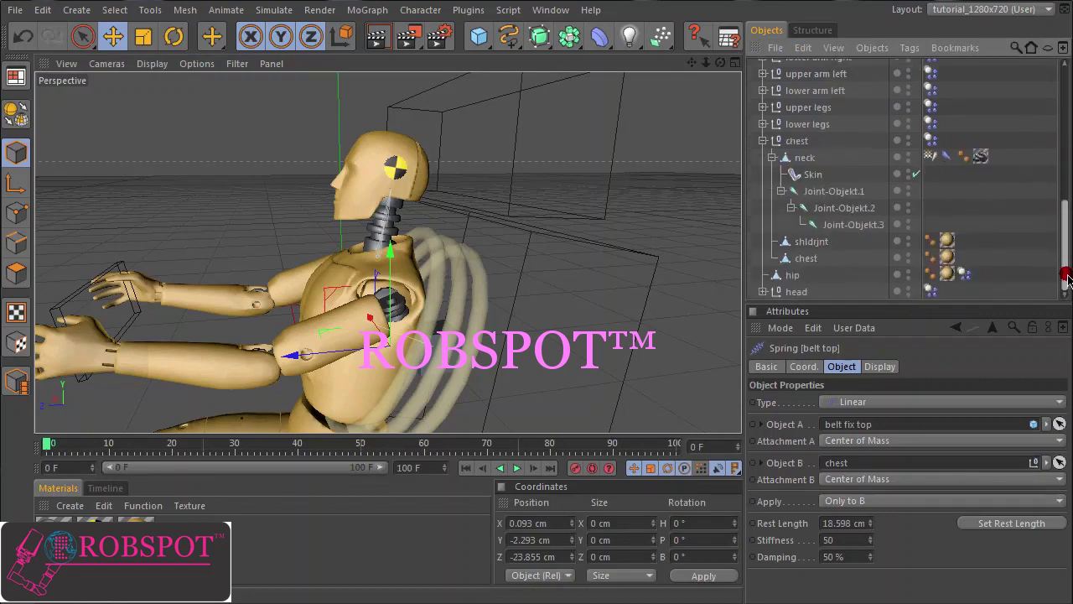
pyautogui.click(763, 292)
pyautogui.scroll(-2, 1069, 242)
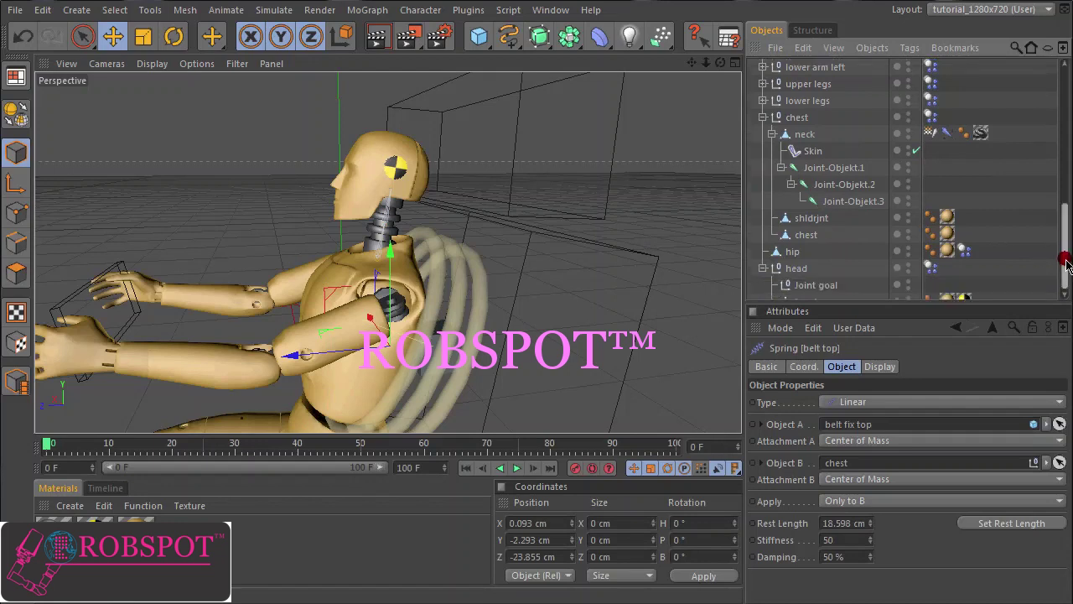
# - Nudge the head's Joint goal to Z -1.162 cm in front of the dummy's face
pyautogui.click(813, 276)
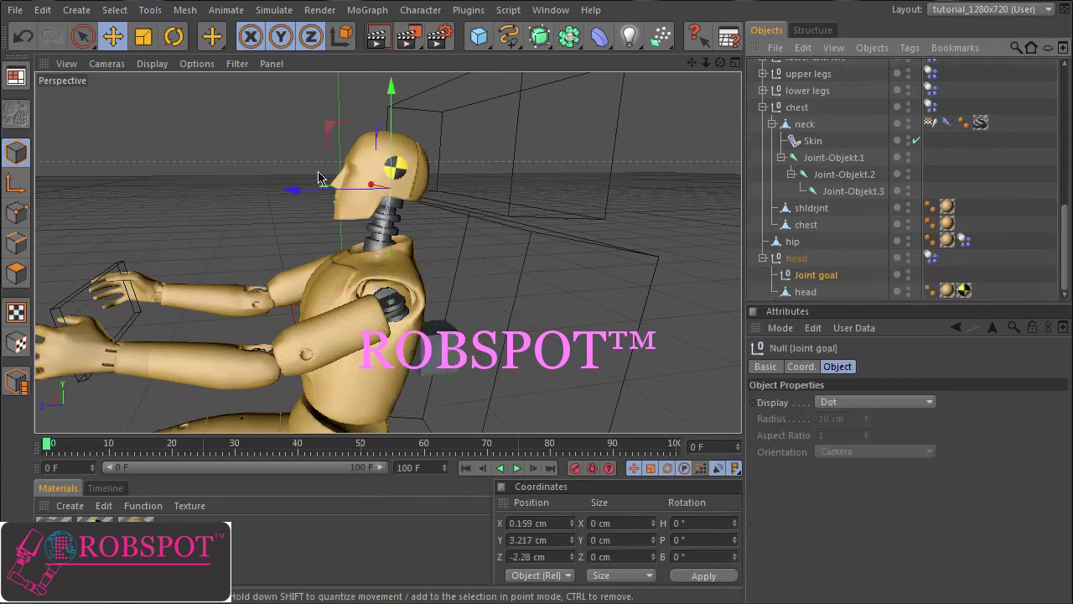
pyautogui.moveTo(300, 193); pyautogui.dragTo(288, 192)
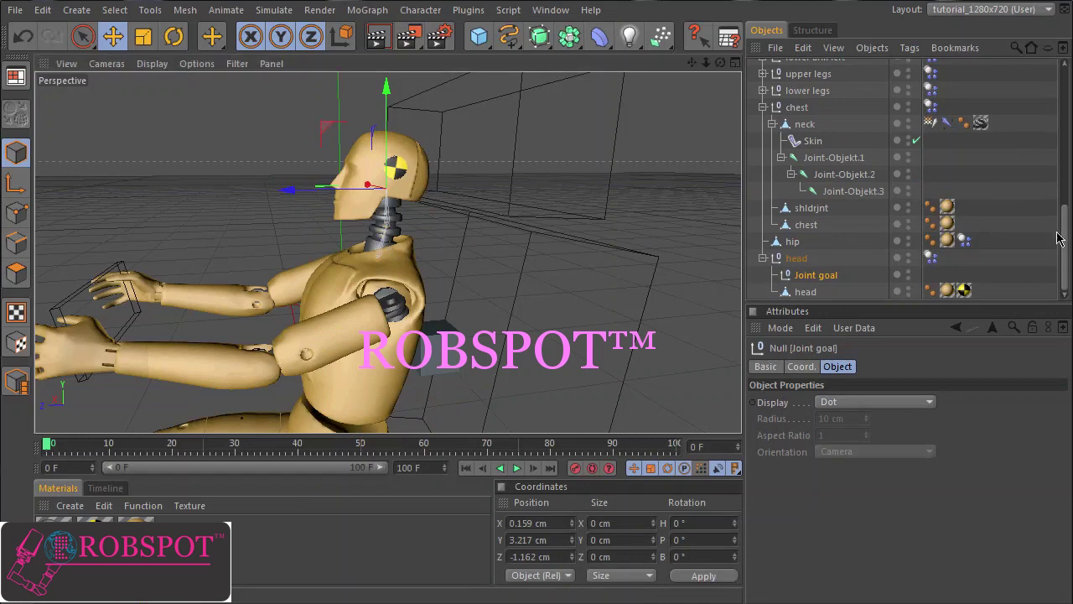
pyautogui.scroll(10, 1060, 250)
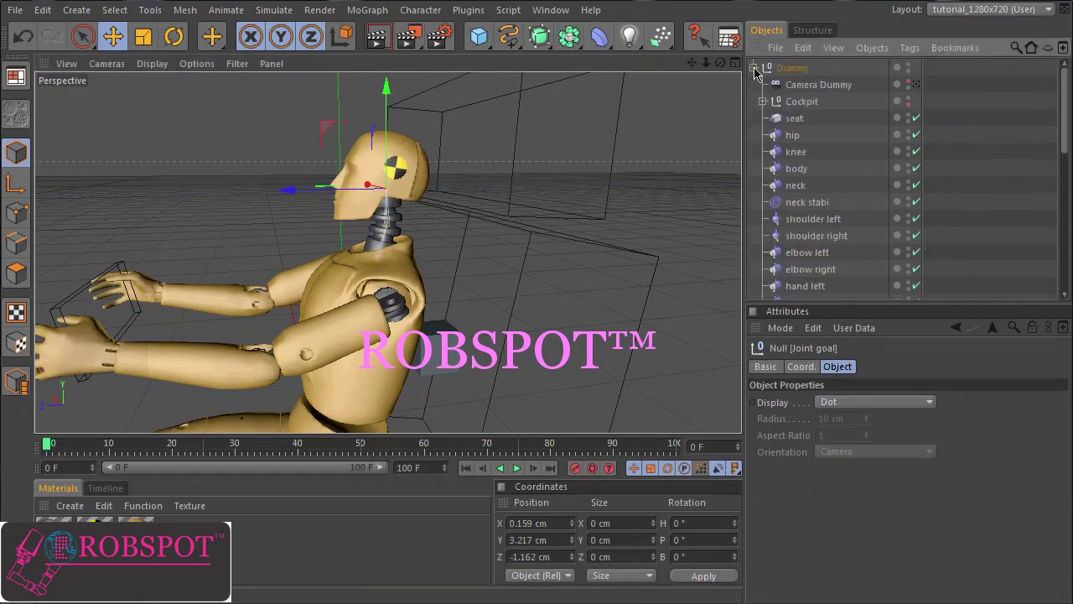
# - Collapse and copy the whole Dummy hierarchy
pyautogui.click(754, 68)
pyautogui.click(789, 69)
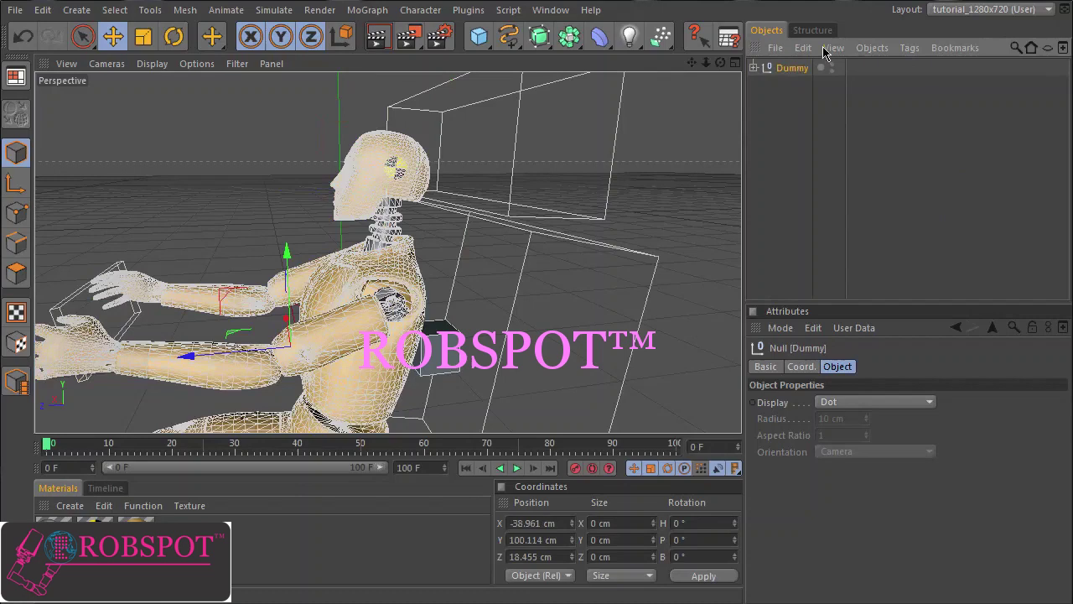
pyautogui.click(803, 47)
pyautogui.click(844, 130)
# - Paste the Dummy into tutorial_03.c4d, above Camera and DRIVE! Simulation
pyautogui.click(550, 10)
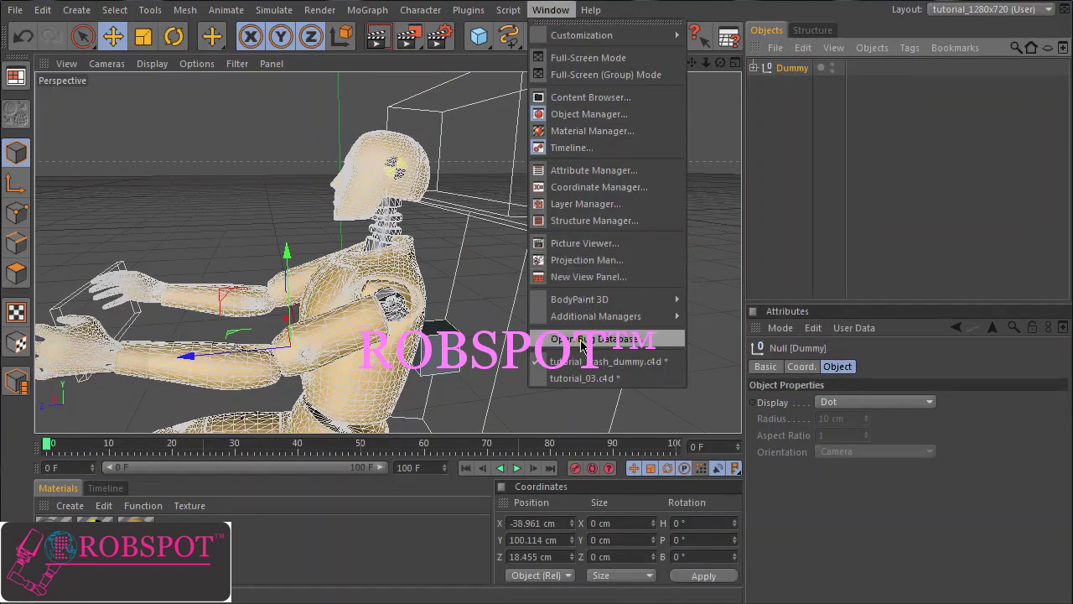
pyautogui.click(579, 378)
pyautogui.click(803, 48)
pyautogui.click(824, 146)
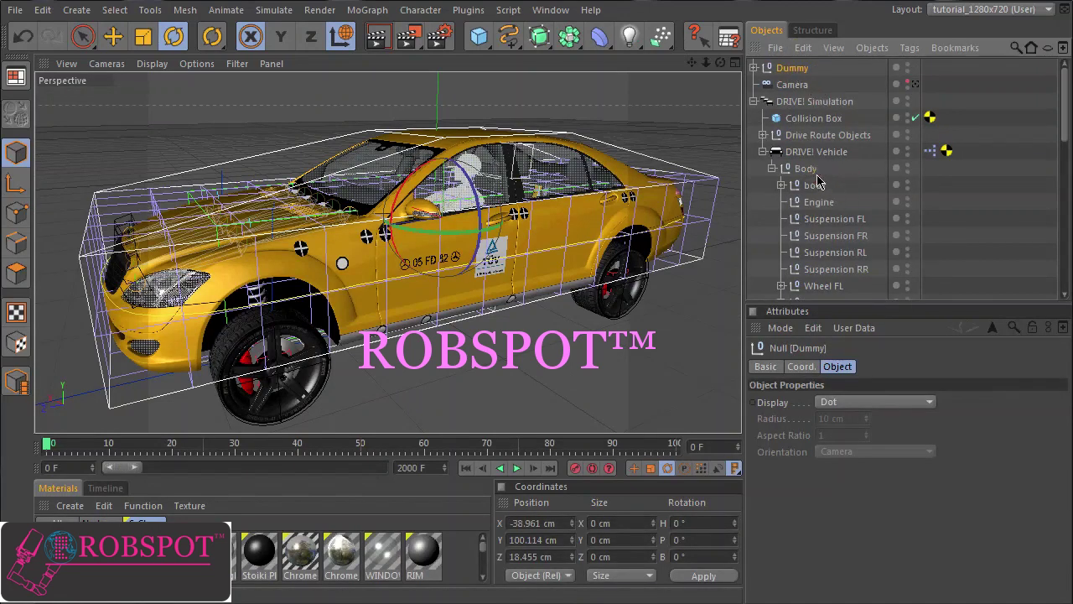
# - Parent the Dummy under the DRIVE! Vehicle's Body and confirm it sits in the driver's seat
pyautogui.moveTo(792, 67); pyautogui.dragTo(817, 179)
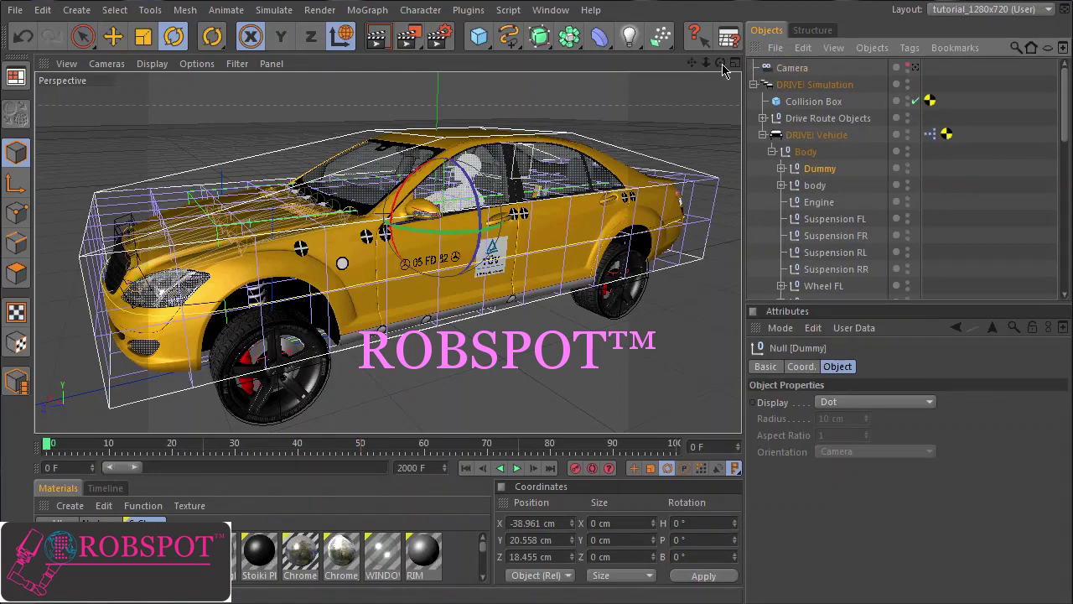
pyautogui.moveTo(721, 62); pyautogui.dragTo(742, 437)
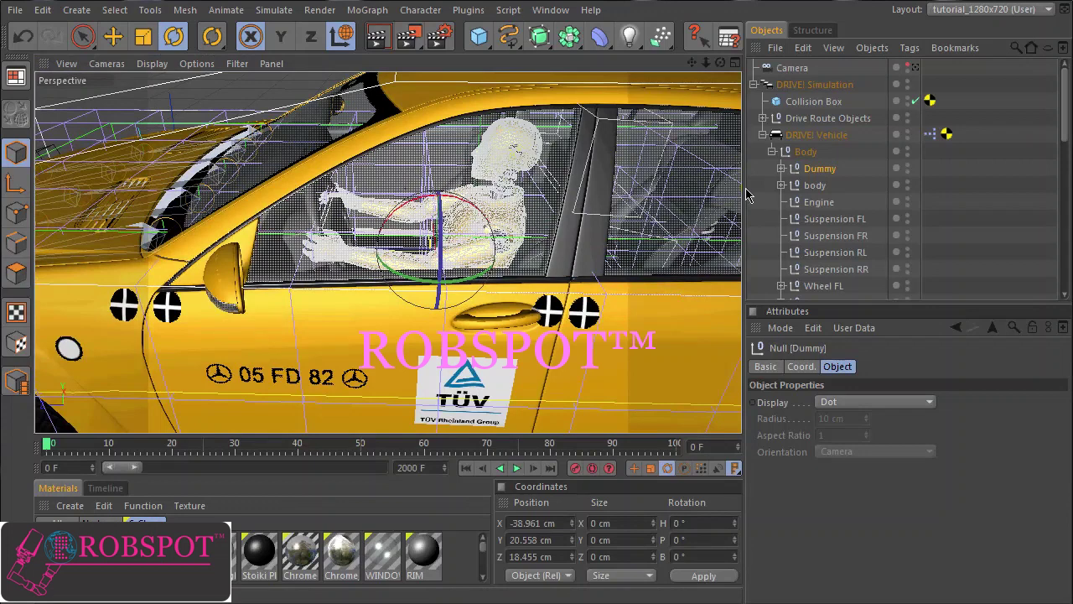
# - Delete the two keyframes at frame 77 in the project's timeline
pyautogui.click(778, 329)
pyautogui.click(787, 403)
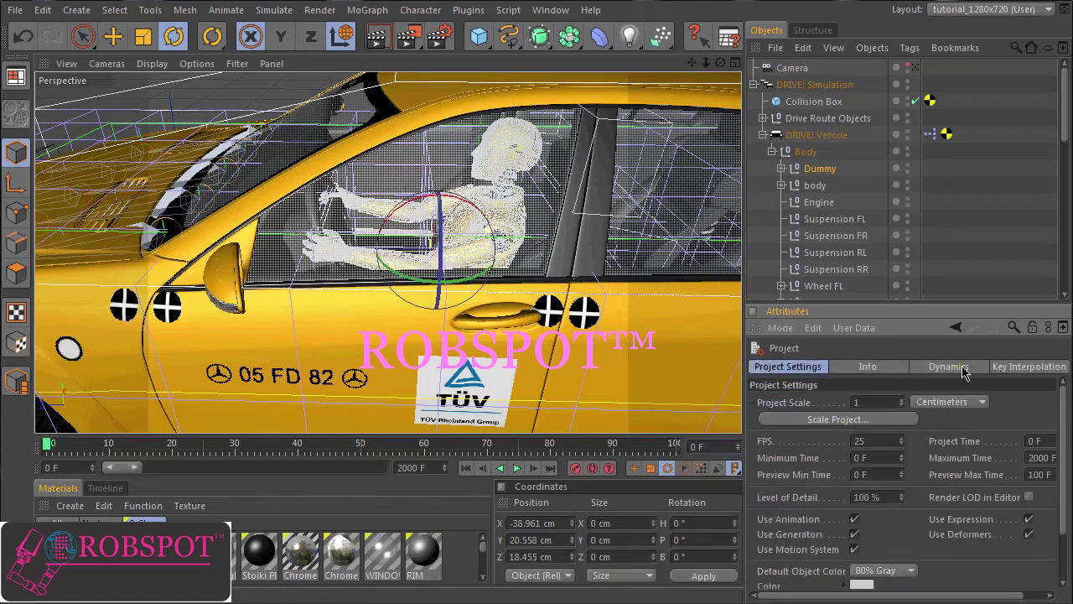
pyautogui.click(949, 367)
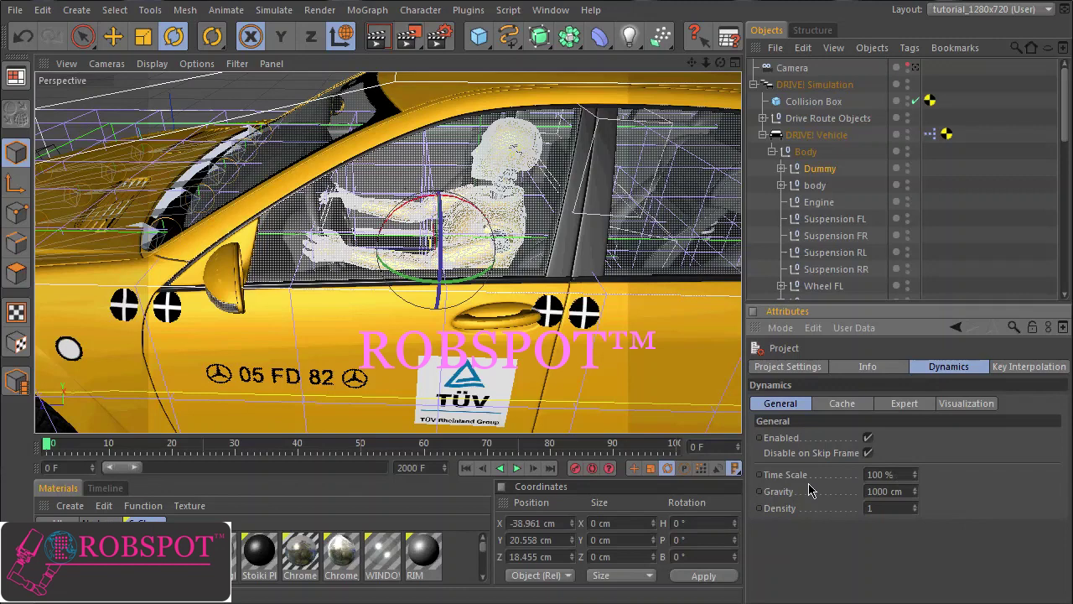
pyautogui.click(105, 488)
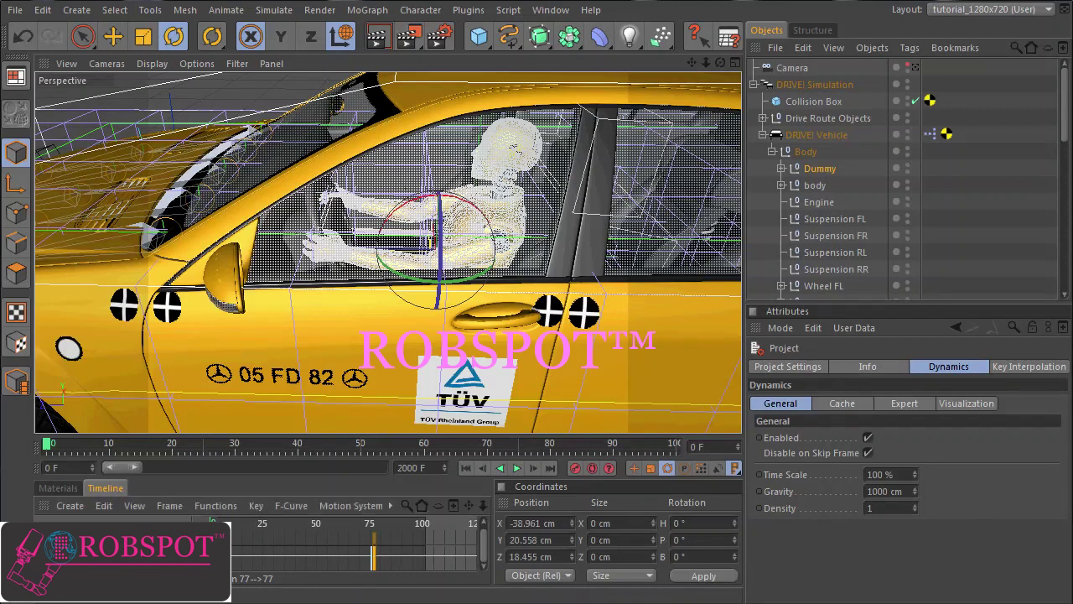
pyautogui.click(667, 469)
pyautogui.moveTo(372, 571)
pyautogui.moveTo(356, 549); pyautogui.dragTo(396, 570)
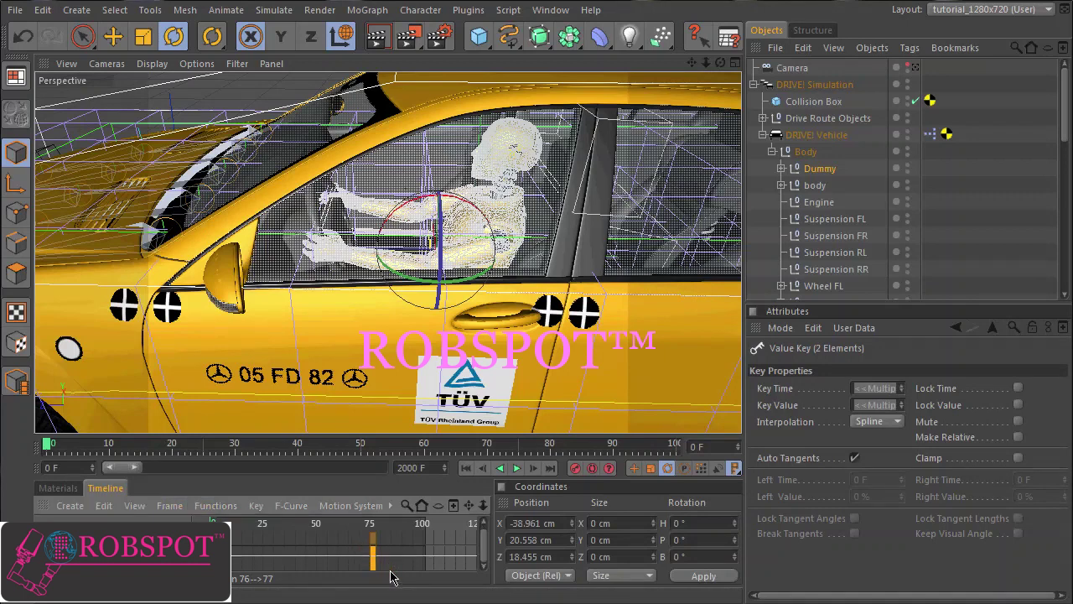
pyautogui.press('Delete')
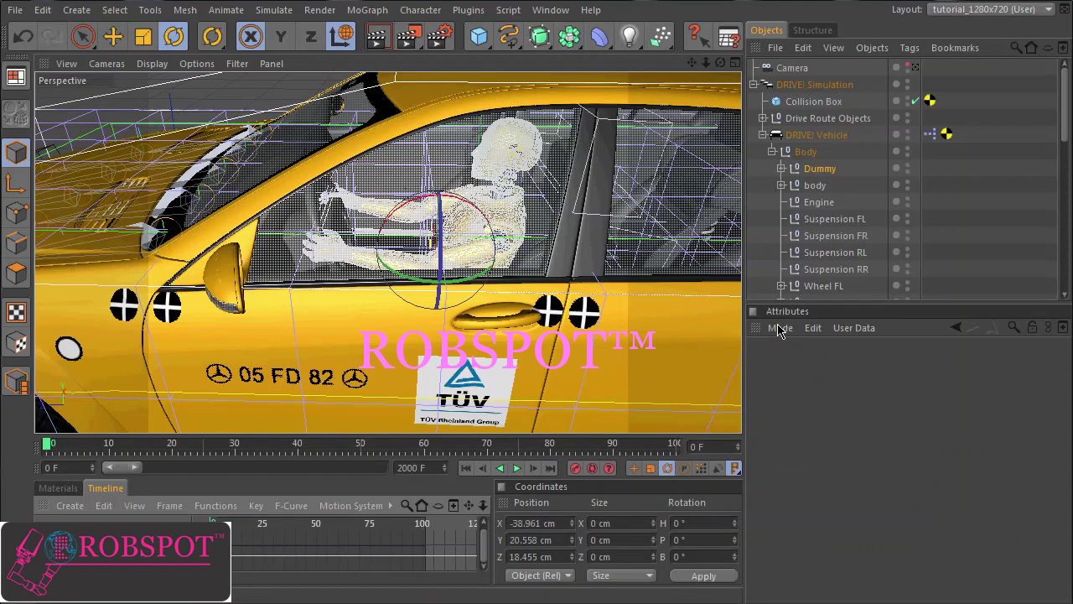
# - Set both the DRIVE! Simulation and project Dynamics Time Scale to 10%
pyautogui.click(827, 85)
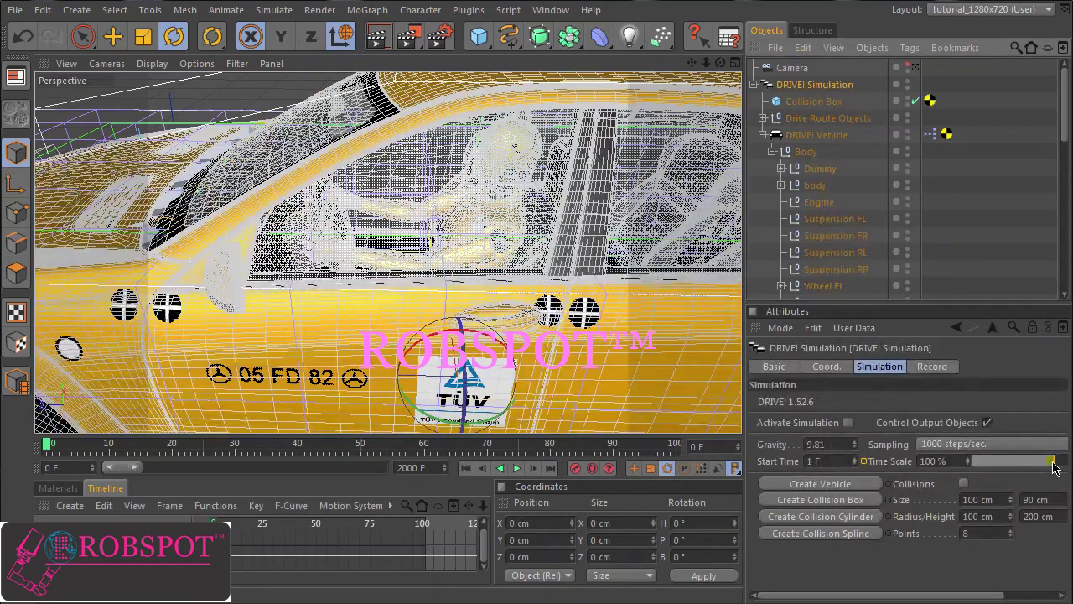
pyautogui.moveTo(1050, 461); pyautogui.dragTo(983, 471)
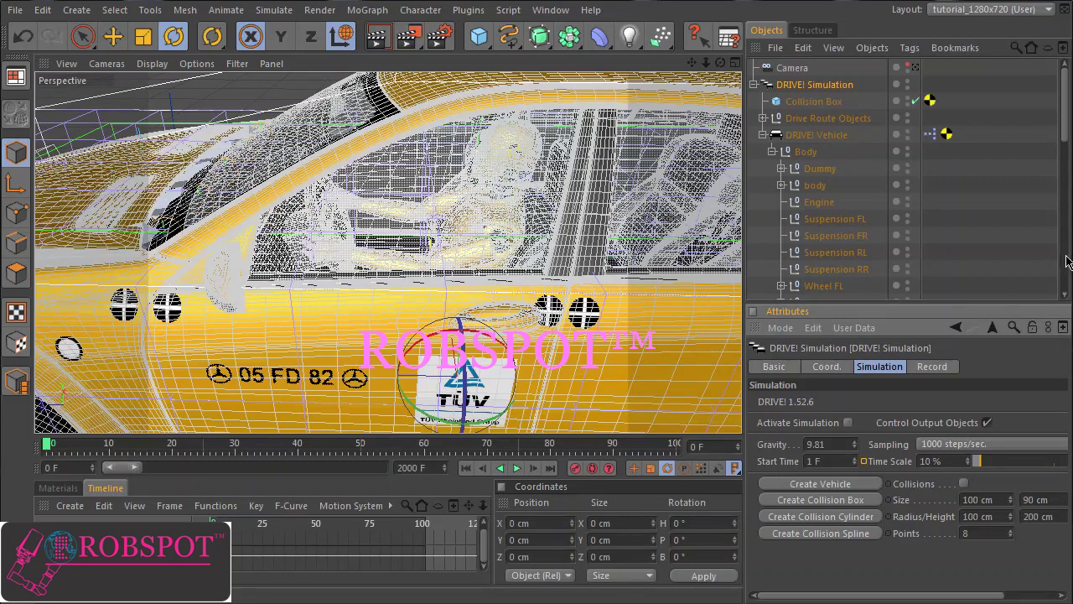
pyautogui.click(757, 349)
pyautogui.click(790, 403)
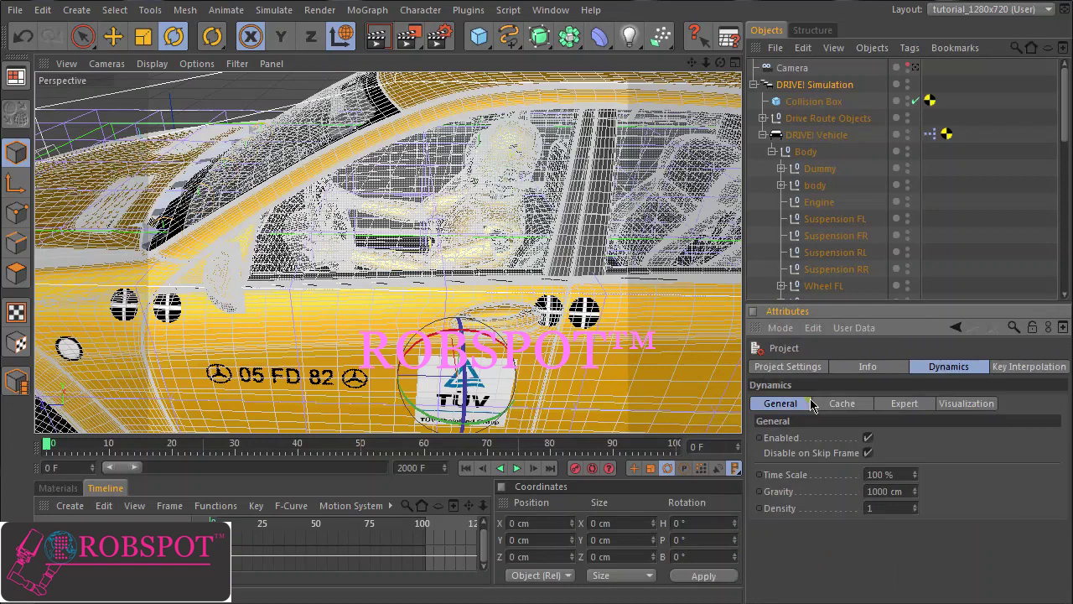
pyautogui.moveTo(892, 476); pyautogui.dragTo(842, 479)
pyautogui.write('1')
pyautogui.click(417, 181)
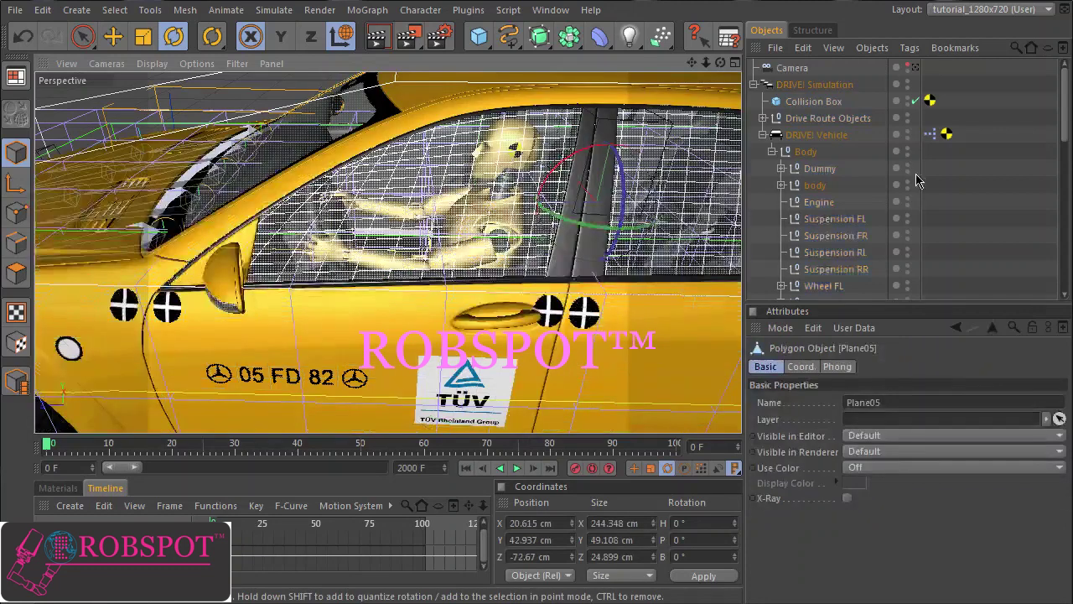
# - Hide the car's Windows in the viewport by setting their editor dot to red
pyautogui.click(782, 185)
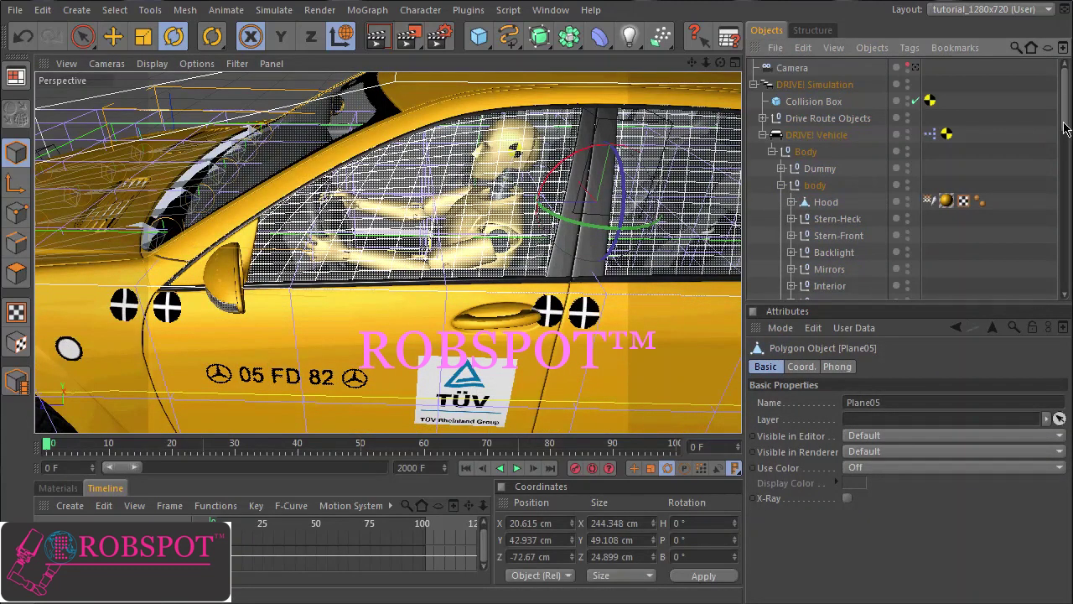
pyautogui.scroll(-5, 1068, 122)
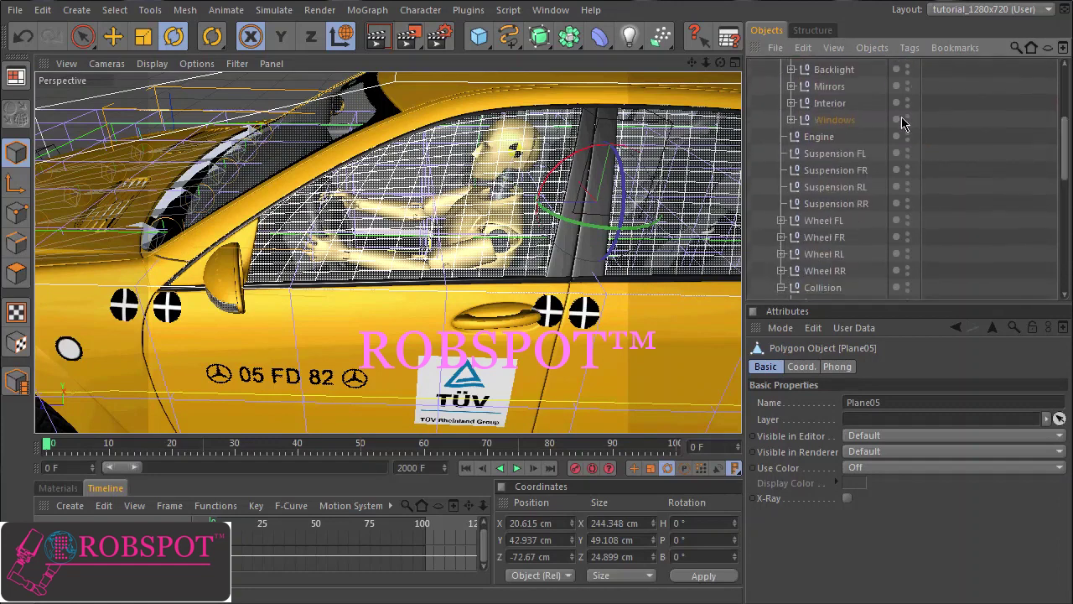
pyautogui.click(907, 117)
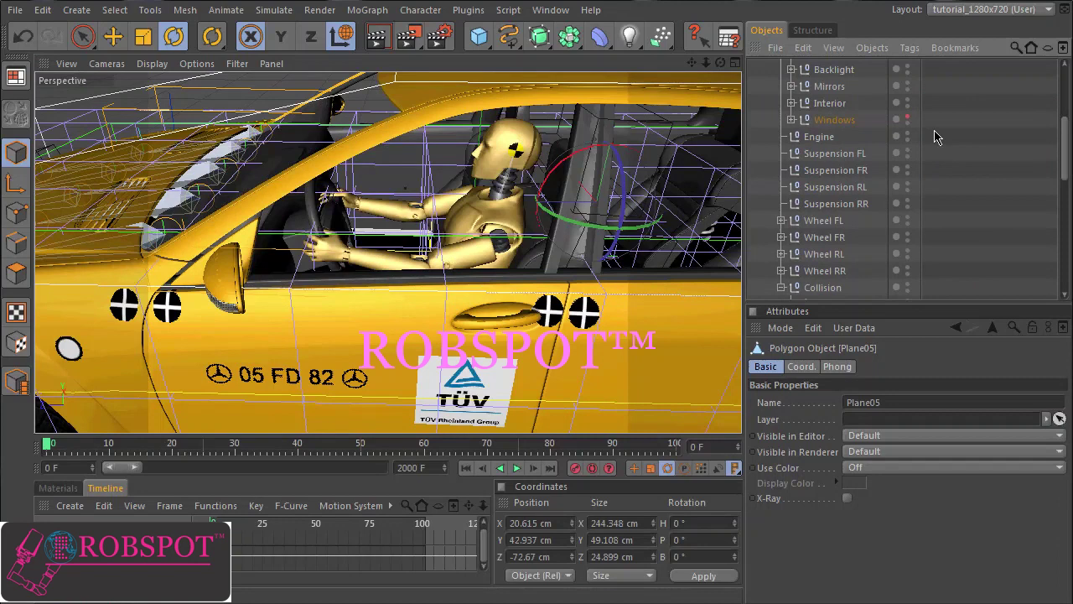
pyautogui.scroll(5, 1067, 143)
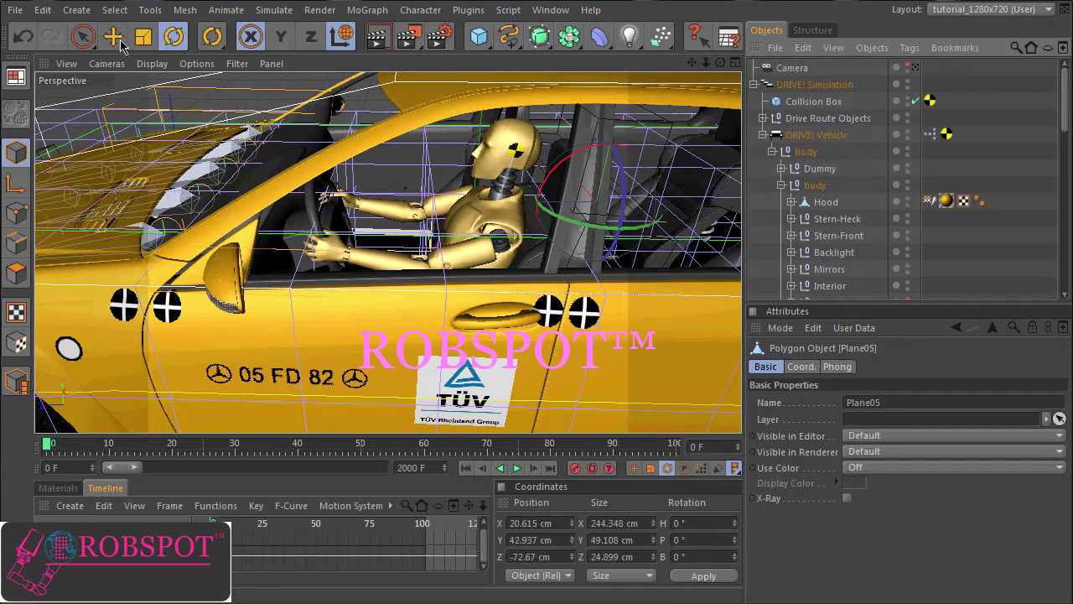
# - Add a camera named Camera Car and parent it under the vehicle's Body
pyautogui.click(73, 10)
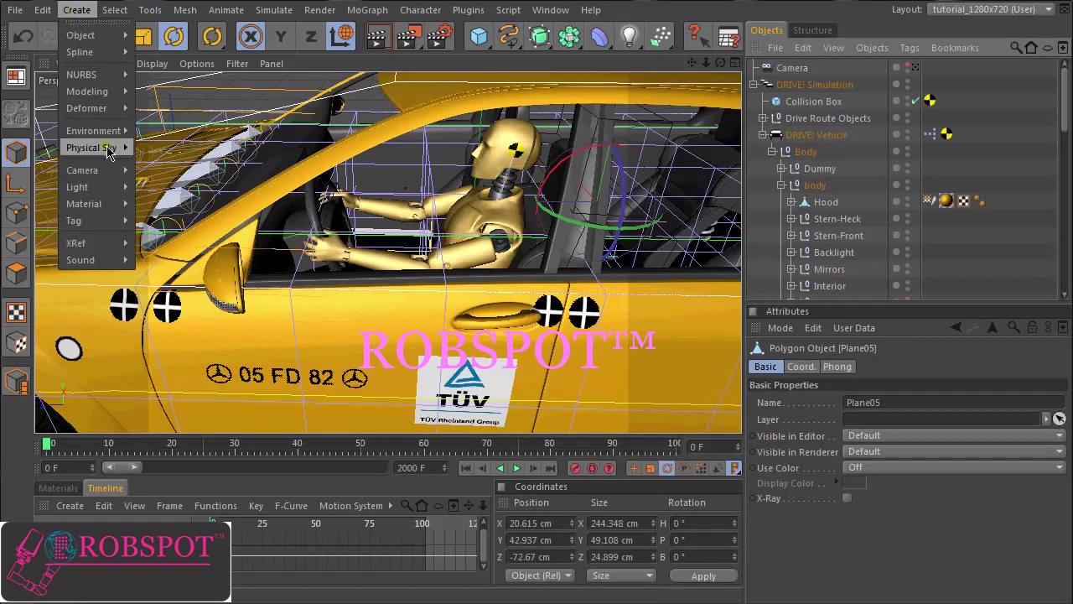
pyautogui.moveTo(101, 170)
pyautogui.click(173, 178)
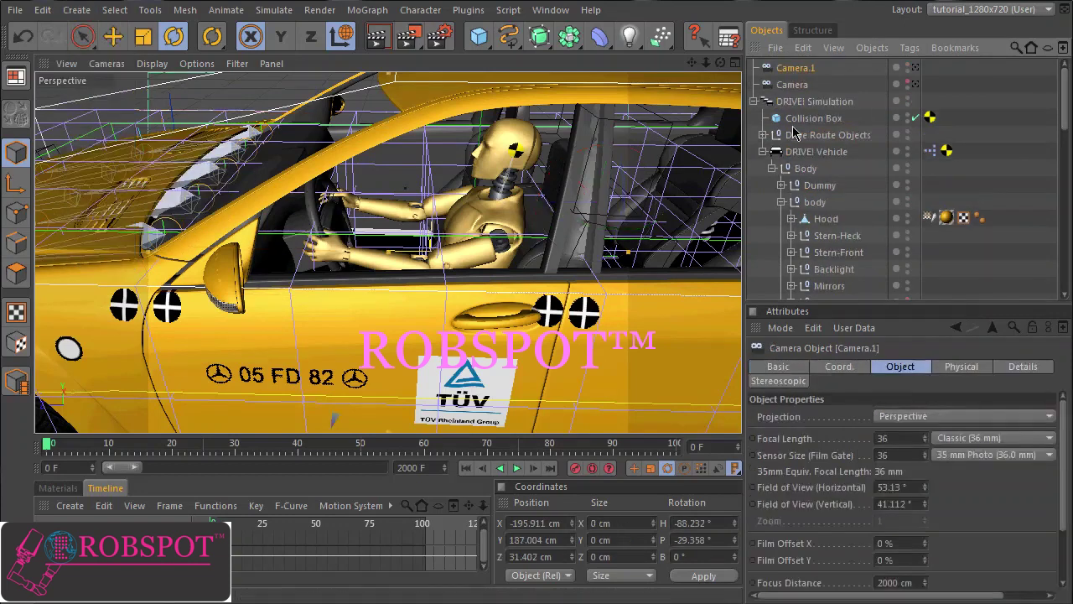
pyautogui.doubleClick(793, 68)
pyautogui.click(833, 72)
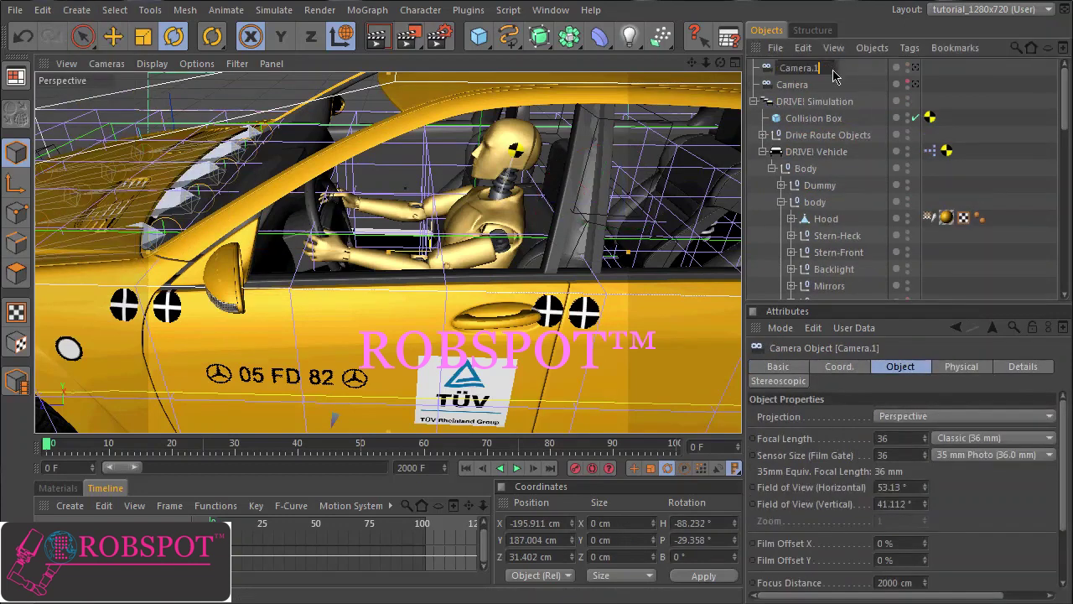
pyautogui.write('Dummy')
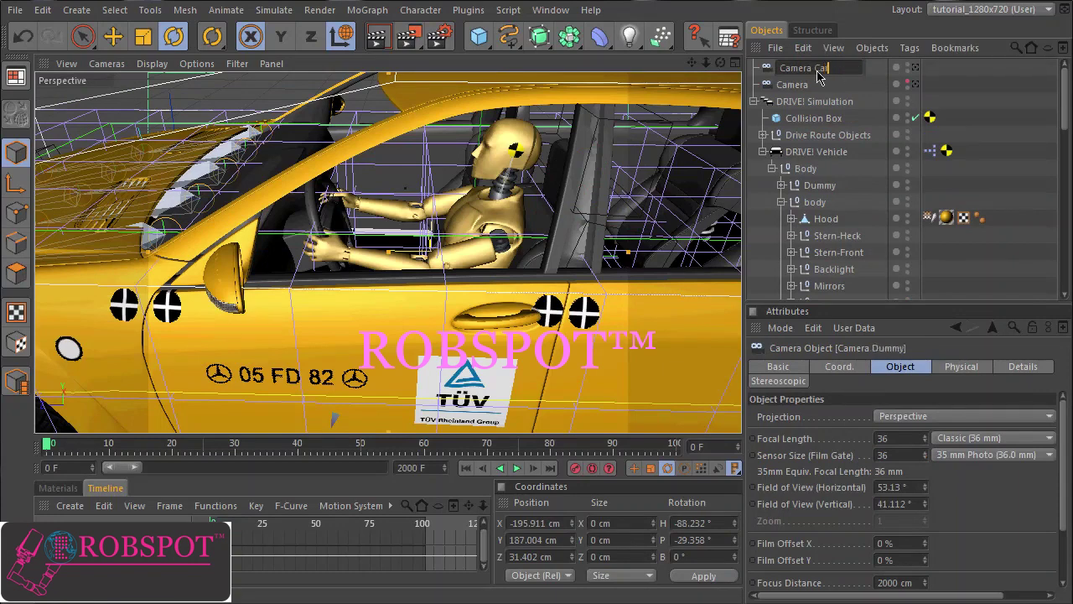
pyautogui.write('r')
pyautogui.press('Return')
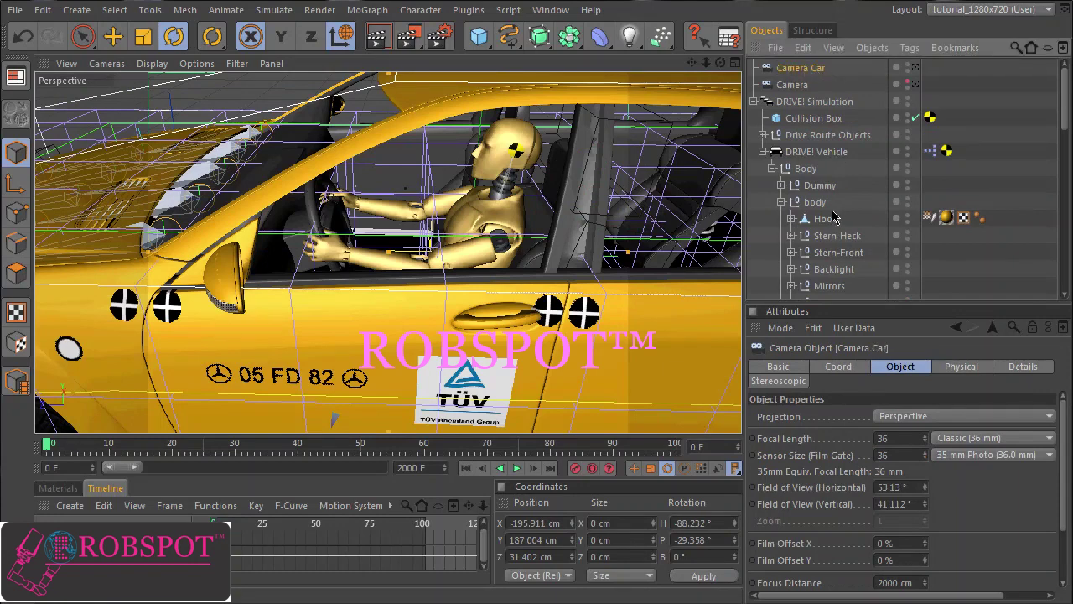
pyautogui.moveTo(811, 183); pyautogui.dragTo(811, 178)
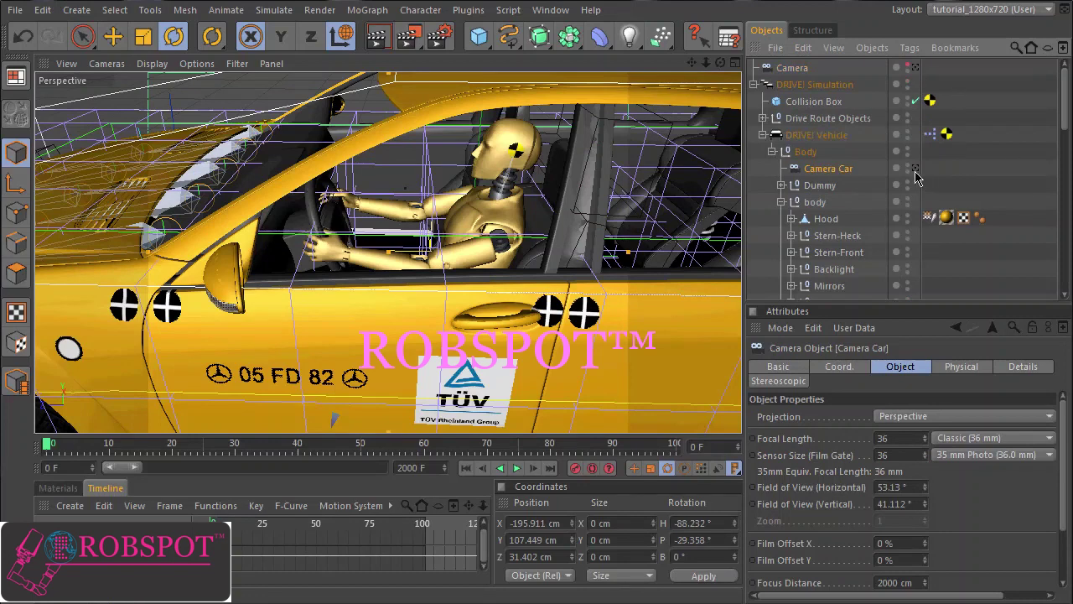
# - Play the crash animation, pull Camera Car back along the car, pause, and rewind to frame 0
pyautogui.click(516, 469)
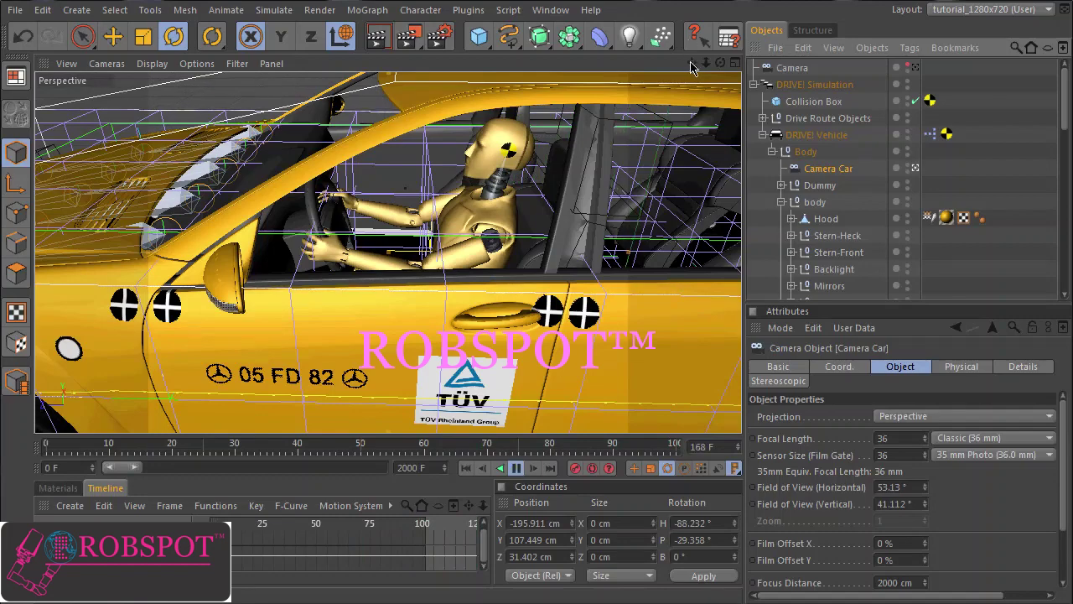
pyautogui.moveTo(691, 67); pyautogui.dragTo(743, 440)
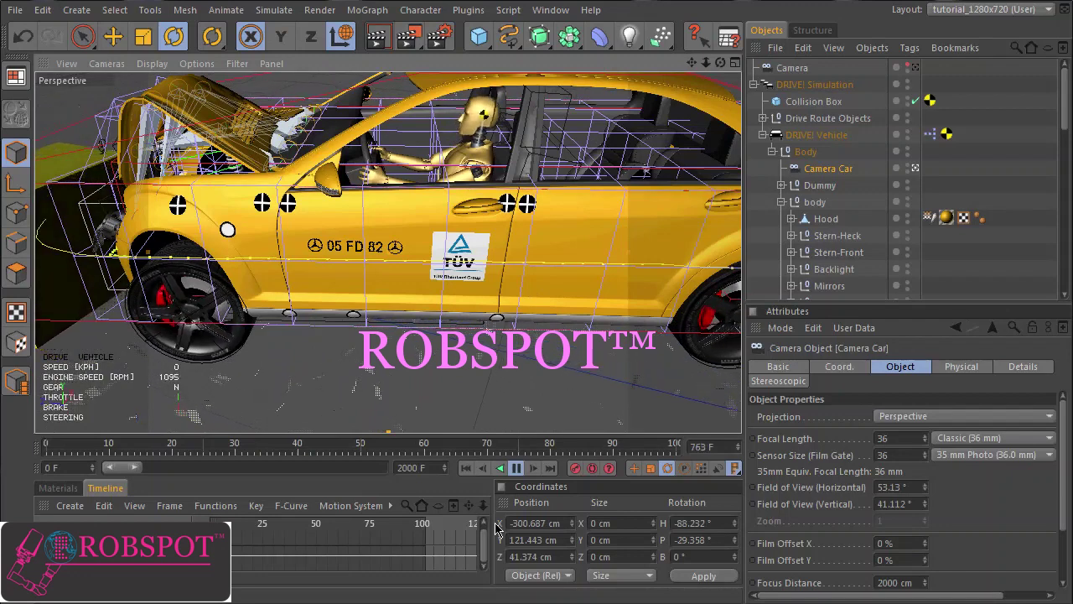
pyautogui.click(516, 468)
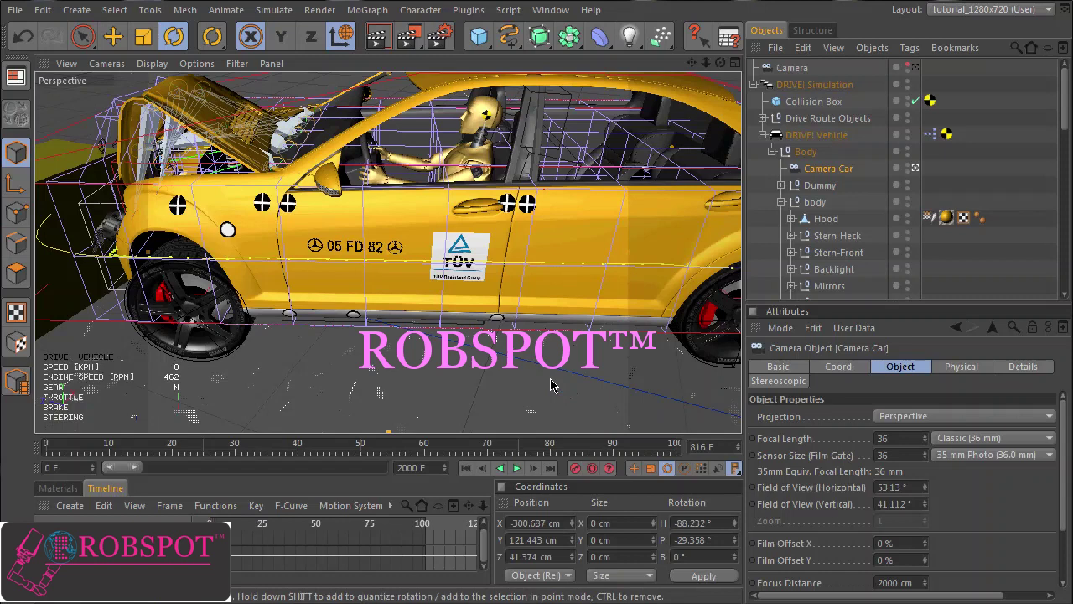
pyautogui.click(466, 469)
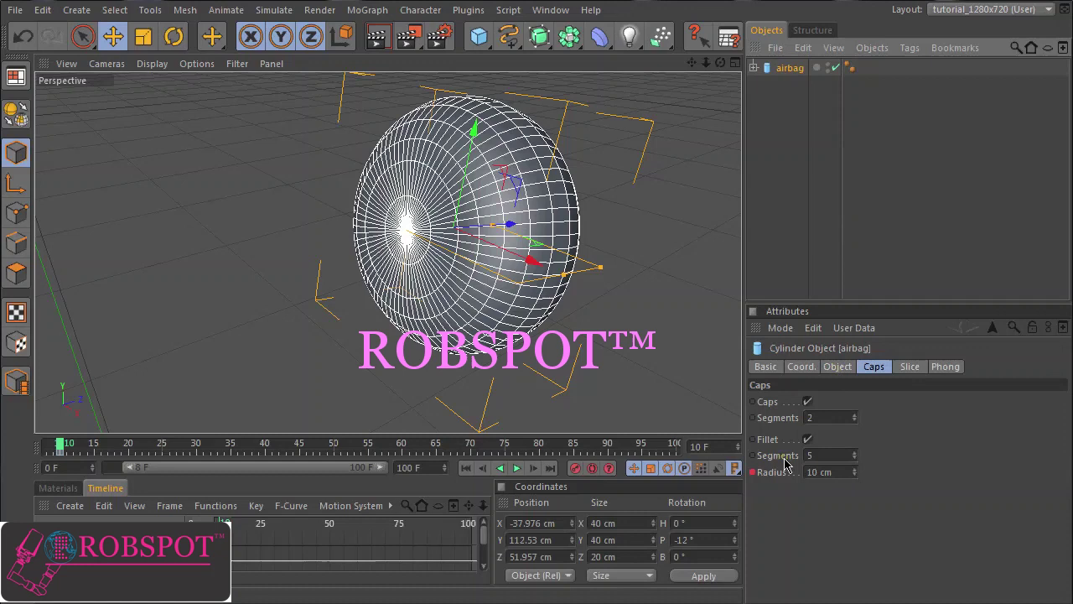
# - Inspect the airbag cylinder's Object and Caps settings and scrub back to frame 2
pyautogui.click(836, 368)
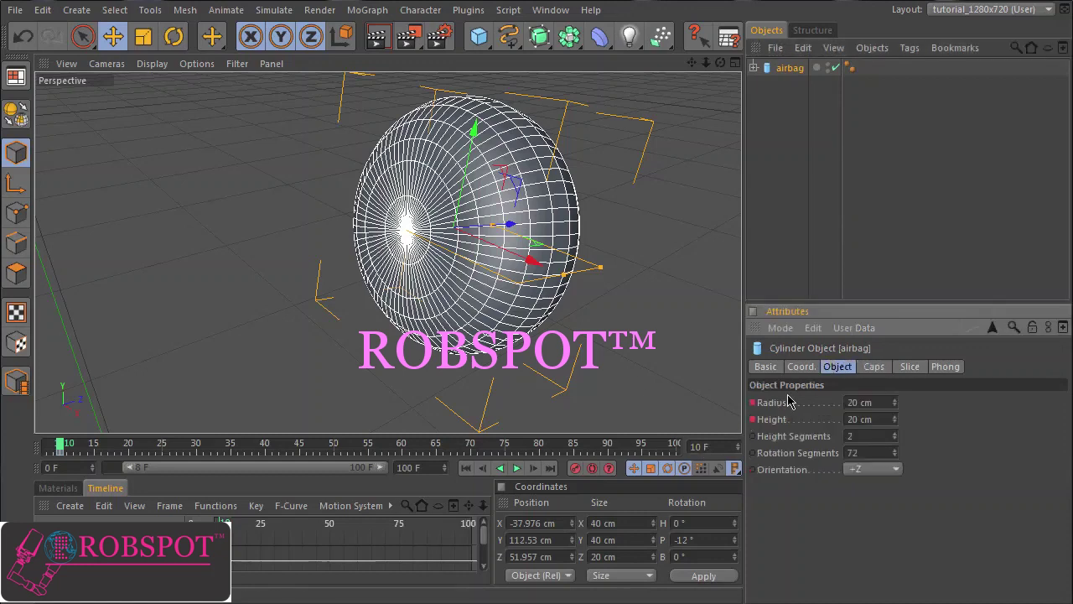
pyautogui.click(872, 367)
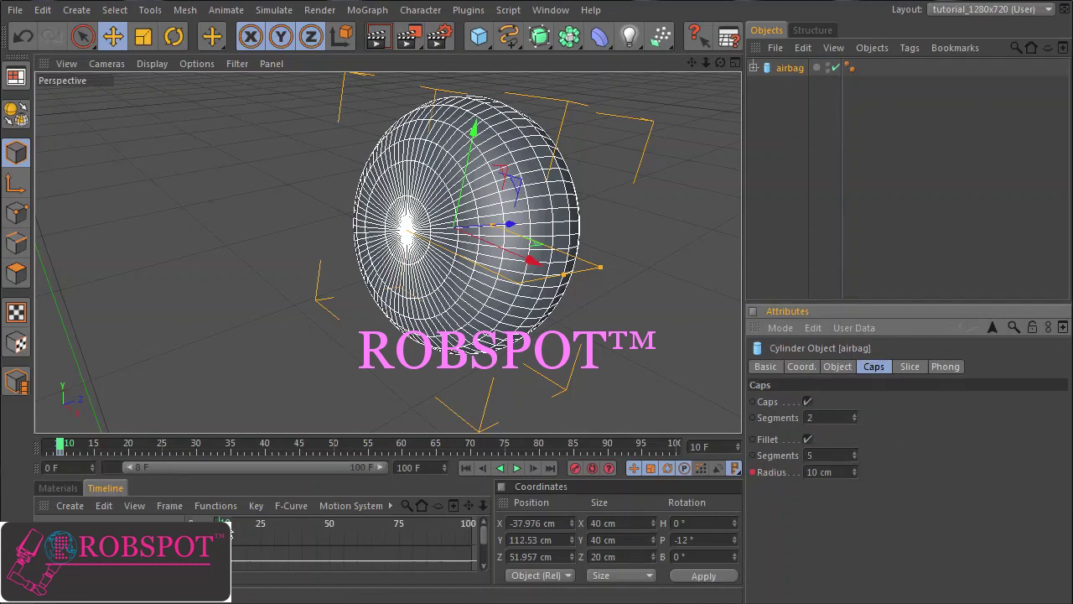
pyautogui.click(223, 525)
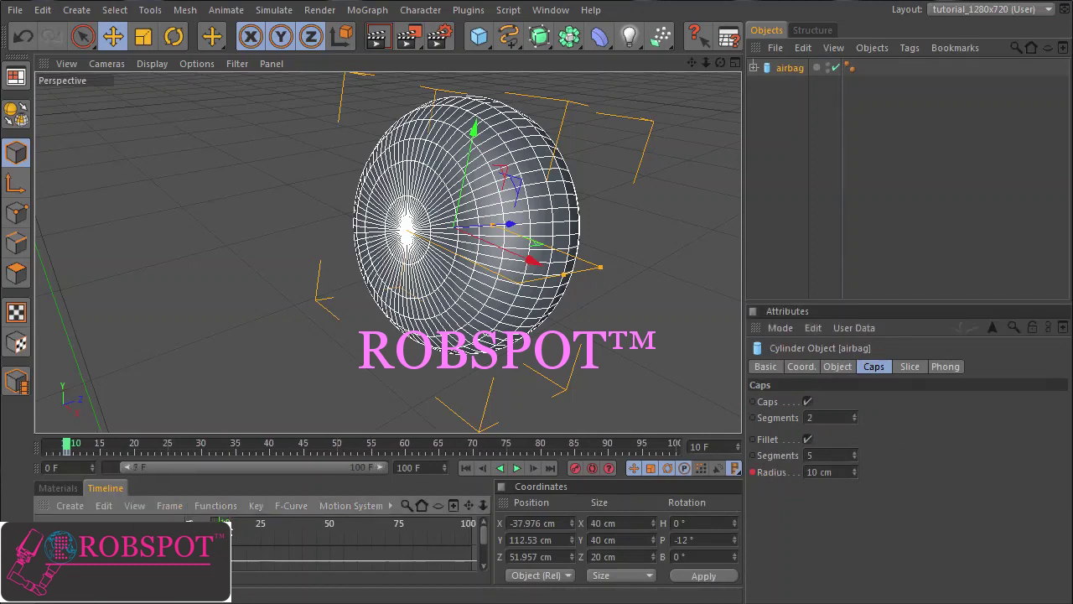
pyautogui.moveTo(223, 523)
pyautogui.mouseDown()
pyautogui.moveTo(194, 522)
pyautogui.moveTo(220, 523)
pyautogui.mouseUp()
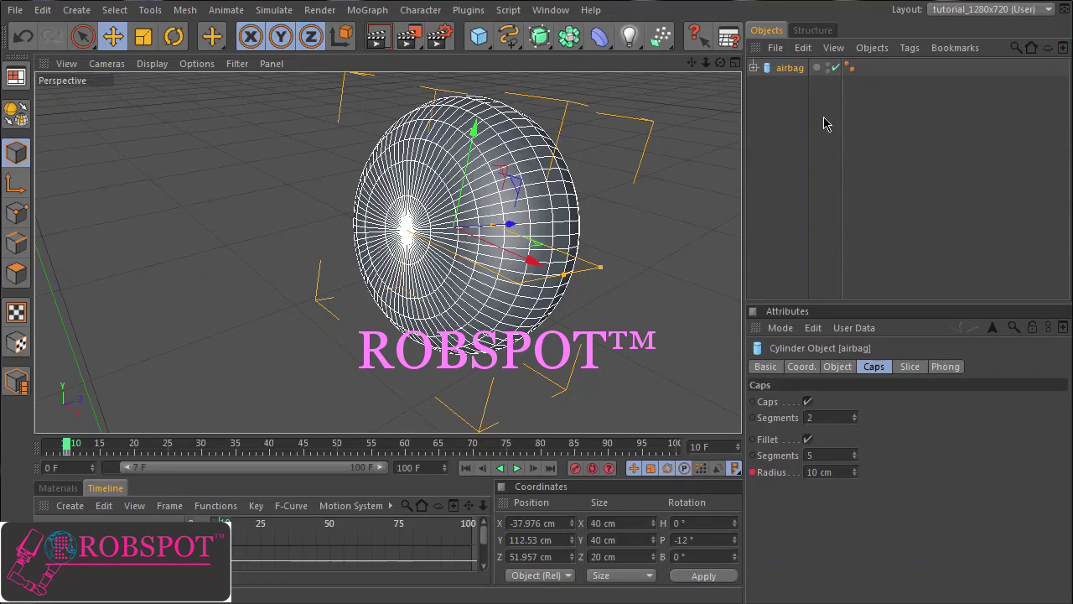
# - Reveal the airbag's Jiggle deformer and play the inflation animation from frame 0
pyautogui.click(753, 68)
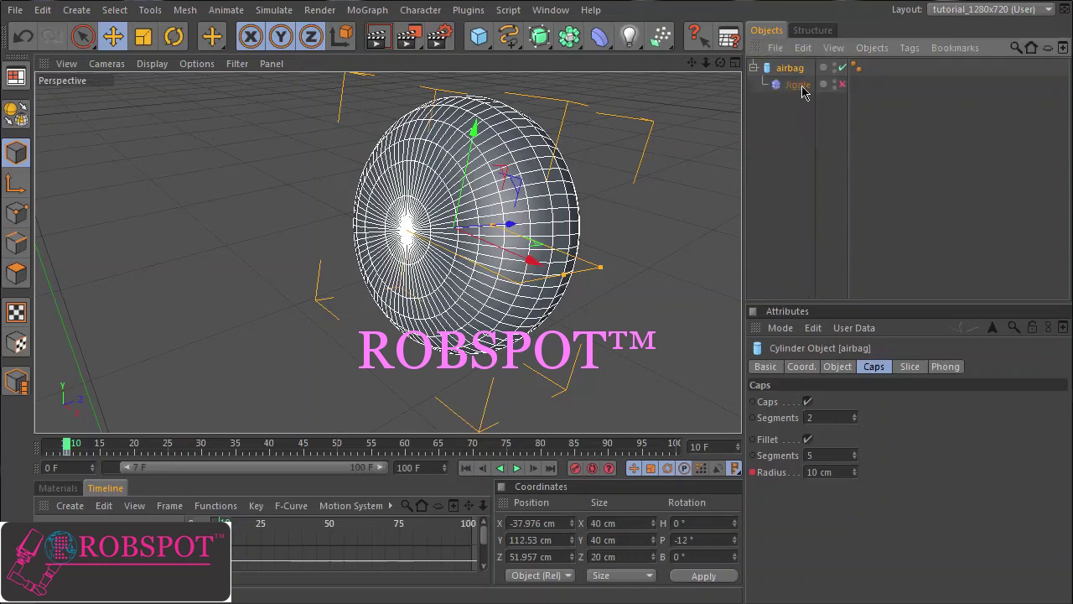
pyautogui.click(796, 85)
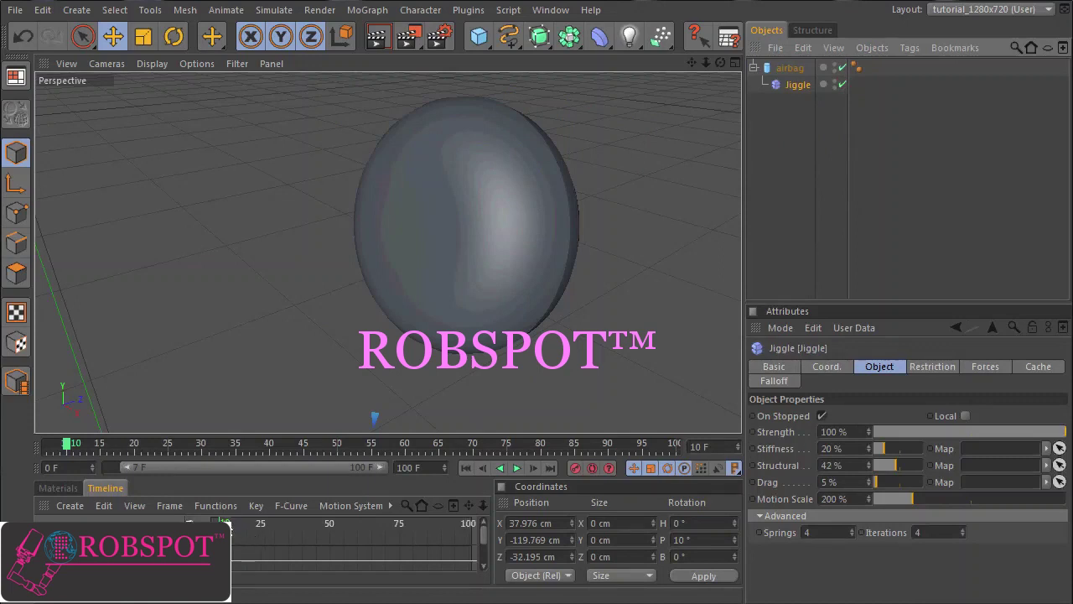
pyautogui.hotkey('shift', 'f')
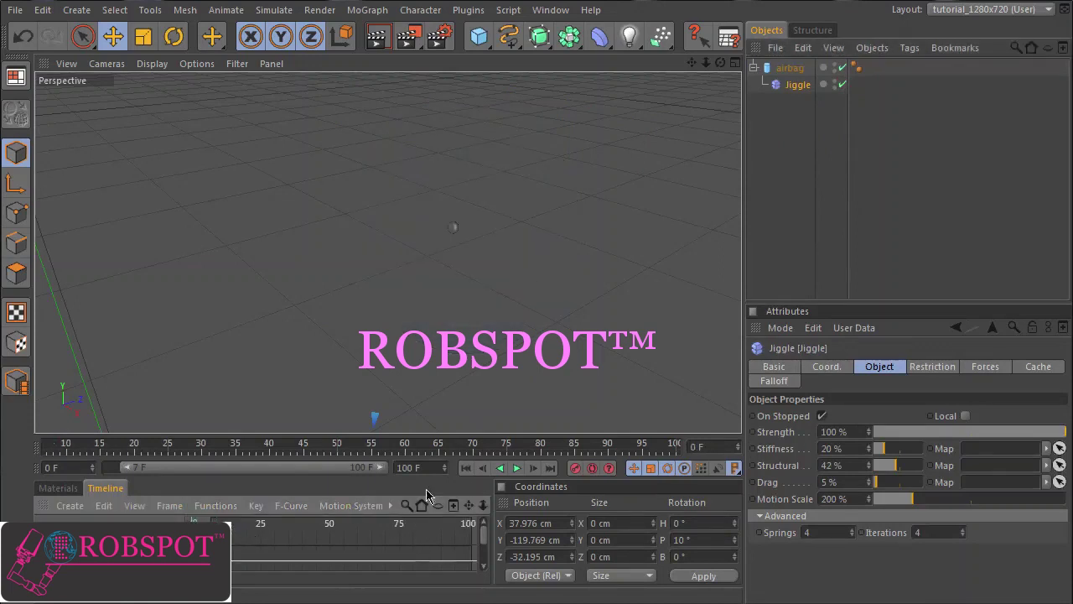
pyautogui.click(516, 467)
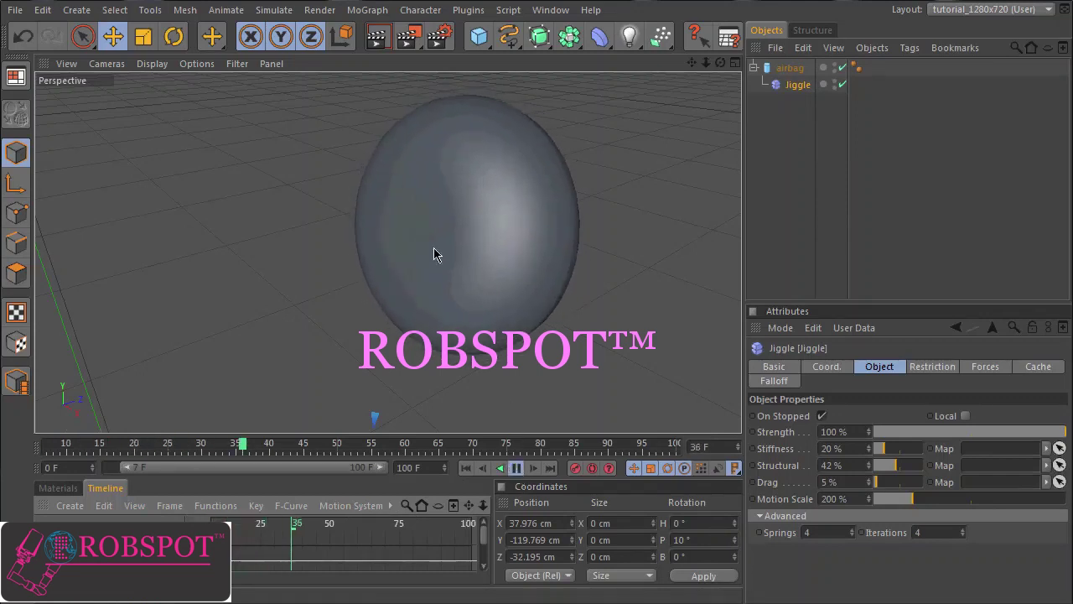
pyautogui.click(517, 468)
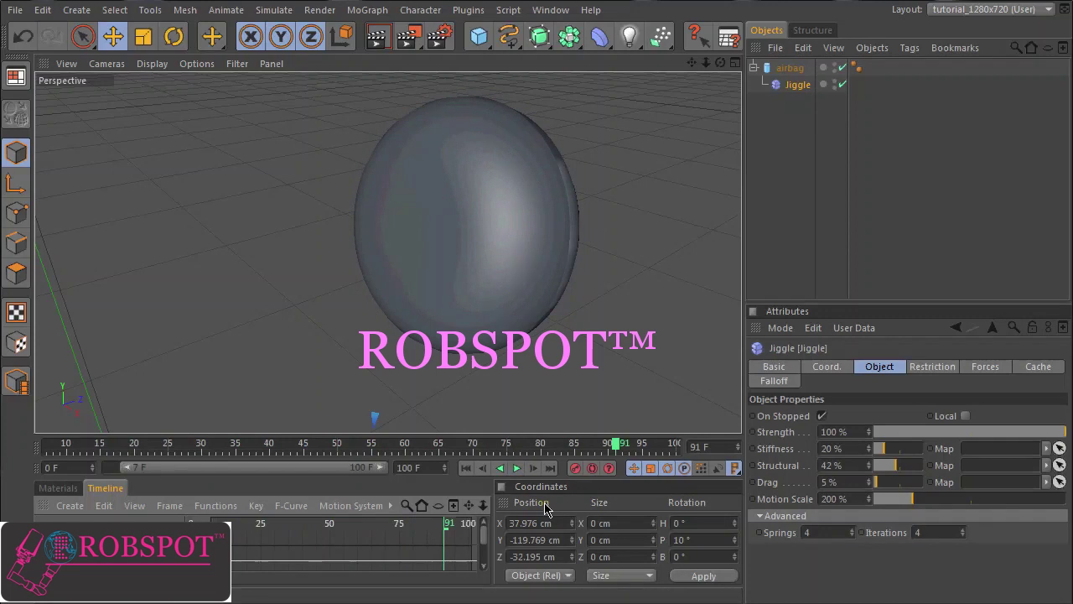
# - Return to frame 0 with the airbag collapsed, then select and deselect its animation keys
pyautogui.hotkey('shift', 'f')
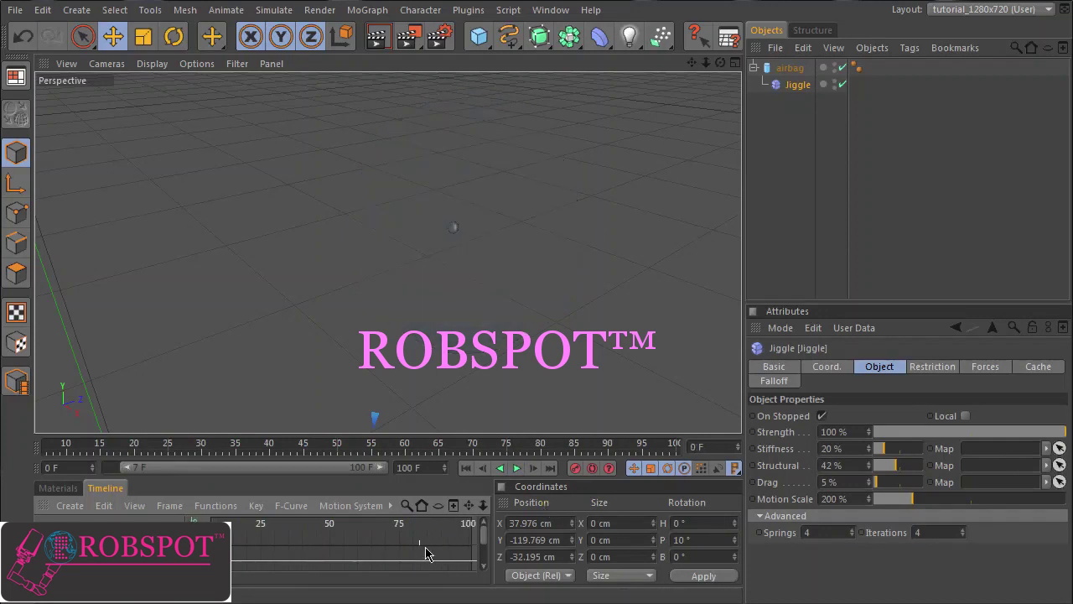
pyautogui.moveTo(484, 542); pyautogui.dragTo(484, 538)
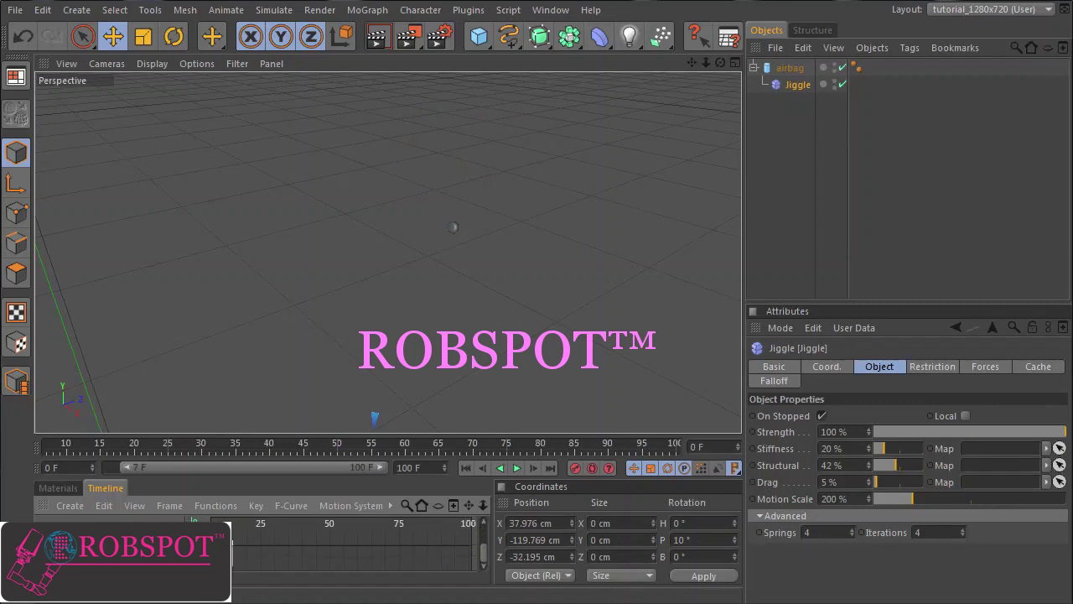
pyautogui.click(285, 585)
pyautogui.click(289, 585)
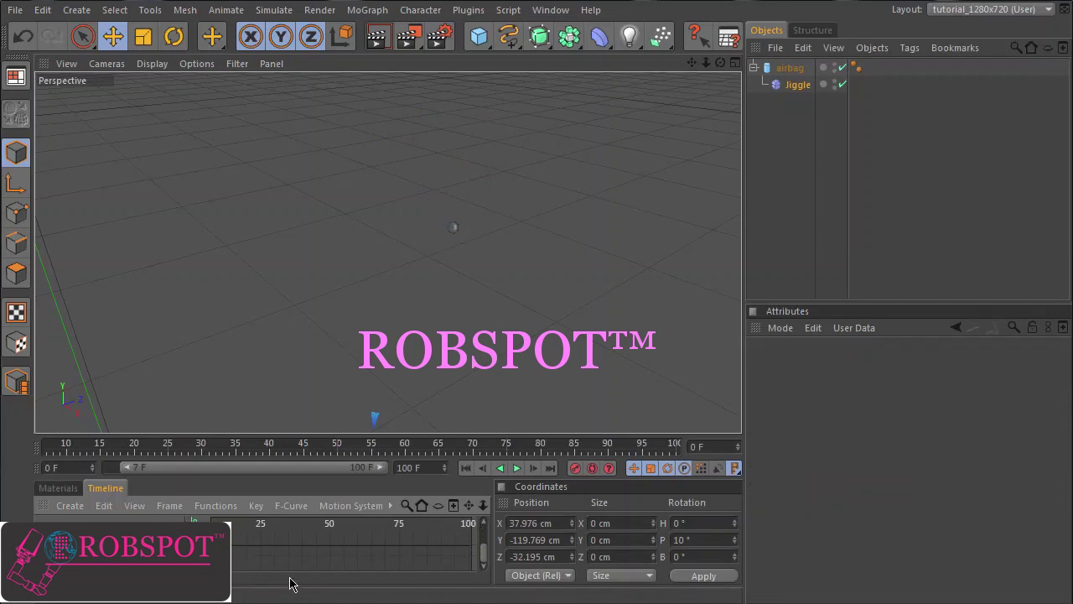
# - Copy the airbag with its Jiggle child and switch to the car scene tutorial_03_b.c4d
pyautogui.click(792, 71)
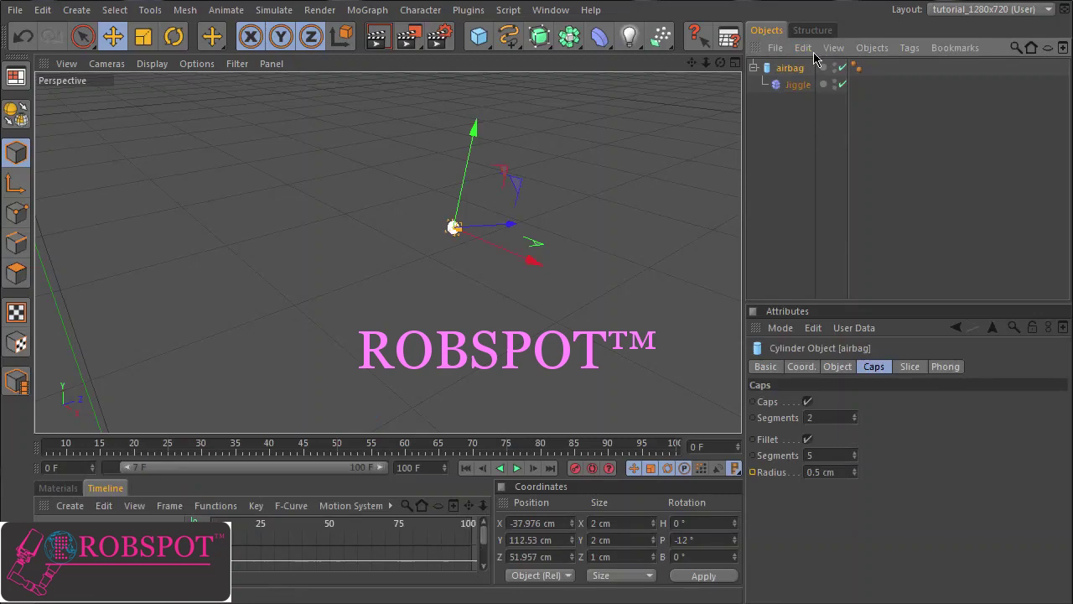
pyautogui.click(807, 50)
pyautogui.click(839, 130)
pyautogui.click(549, 10)
pyautogui.click(577, 395)
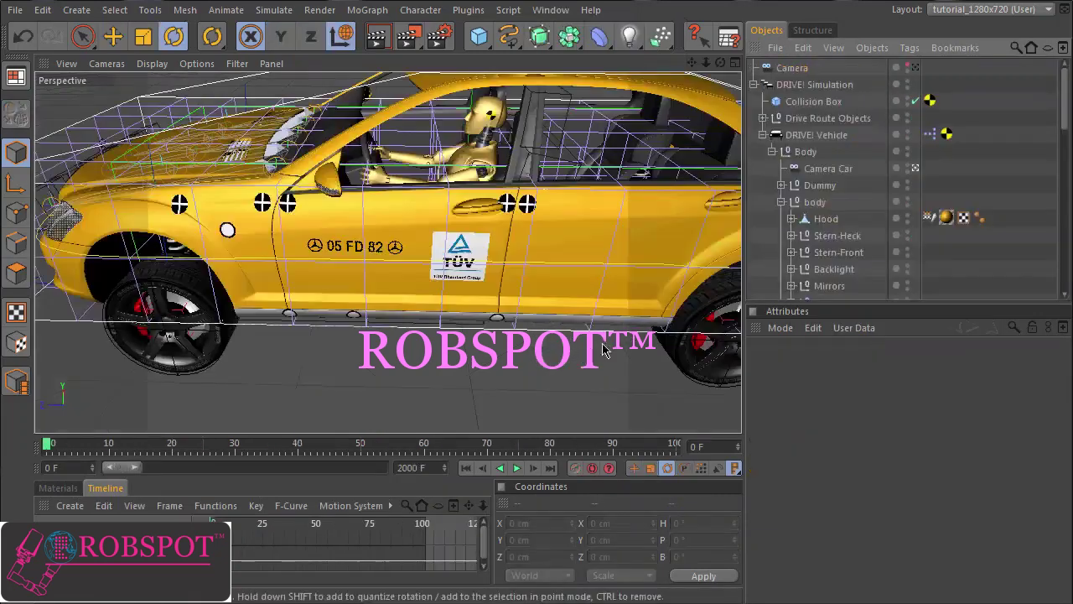
# - Paste the airbag into the car scene and parent it under the DRIVE! Vehicle's Body
pyautogui.click(803, 48)
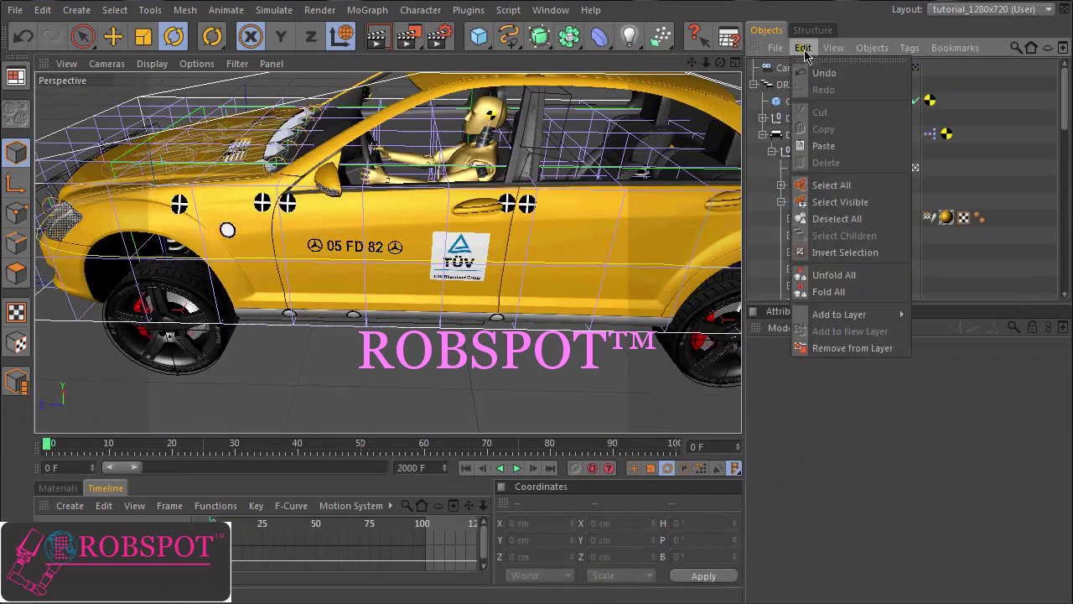
pyautogui.click(838, 147)
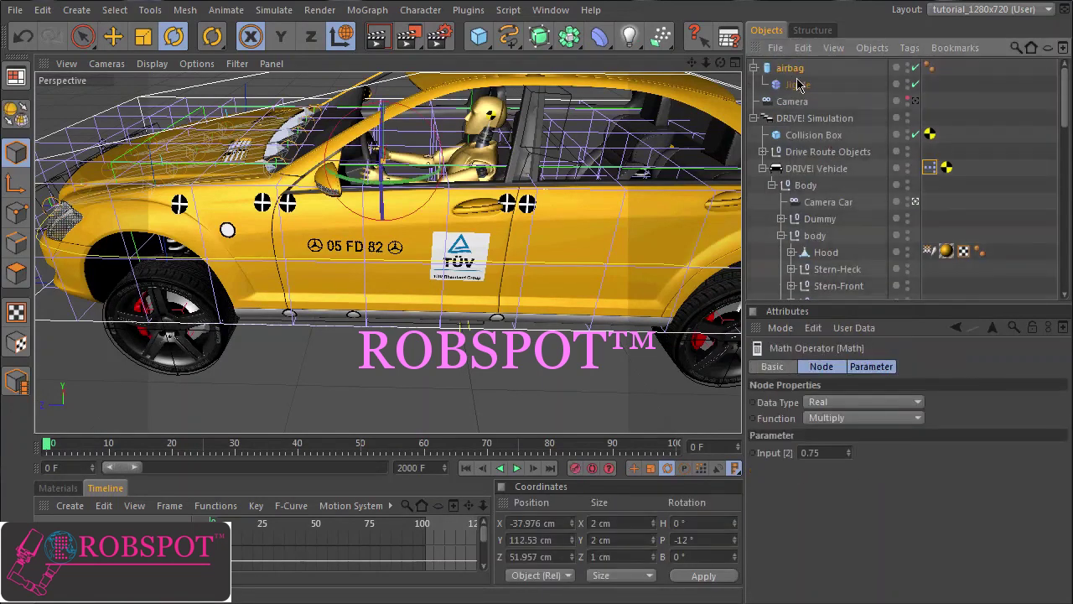
pyautogui.moveTo(822, 233); pyautogui.dragTo(821, 232)
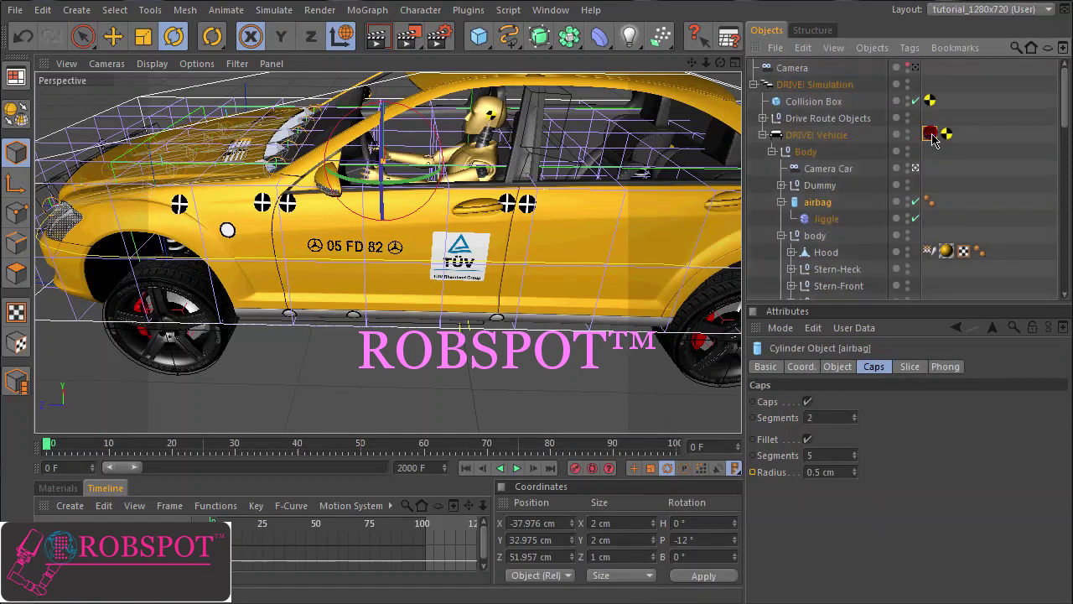
pyautogui.click(931, 134)
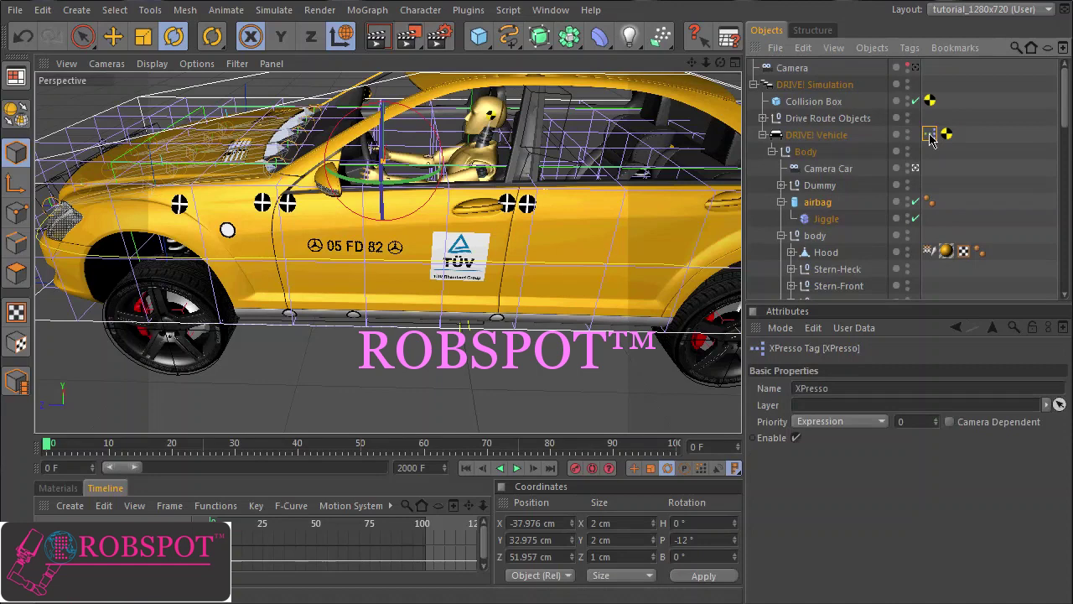
# - Open the vehicle's XPresso graph and add the airbag and Jiggle deformer as nodes
pyautogui.doubleClick(930, 134)
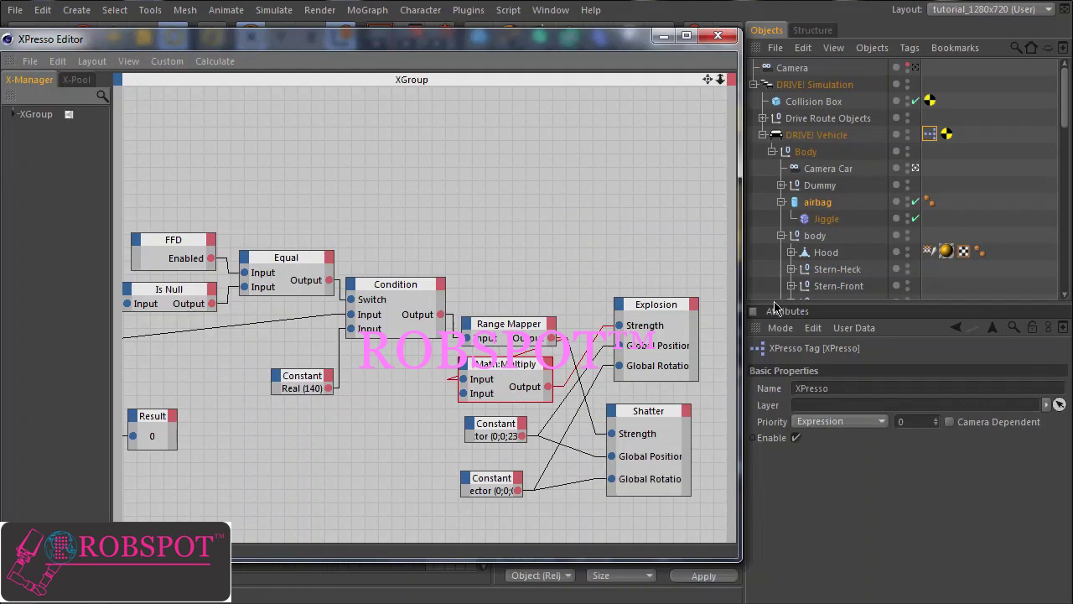
pyautogui.moveTo(177, 239); pyautogui.dragTo(183, 196)
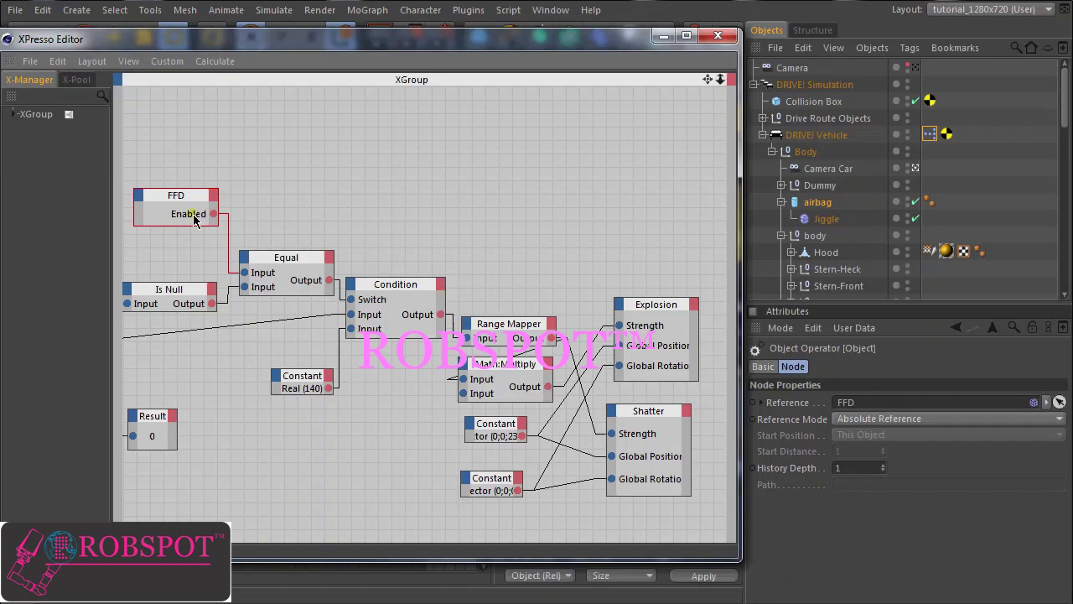
pyautogui.moveTo(827, 208); pyautogui.dragTo(667, 176)
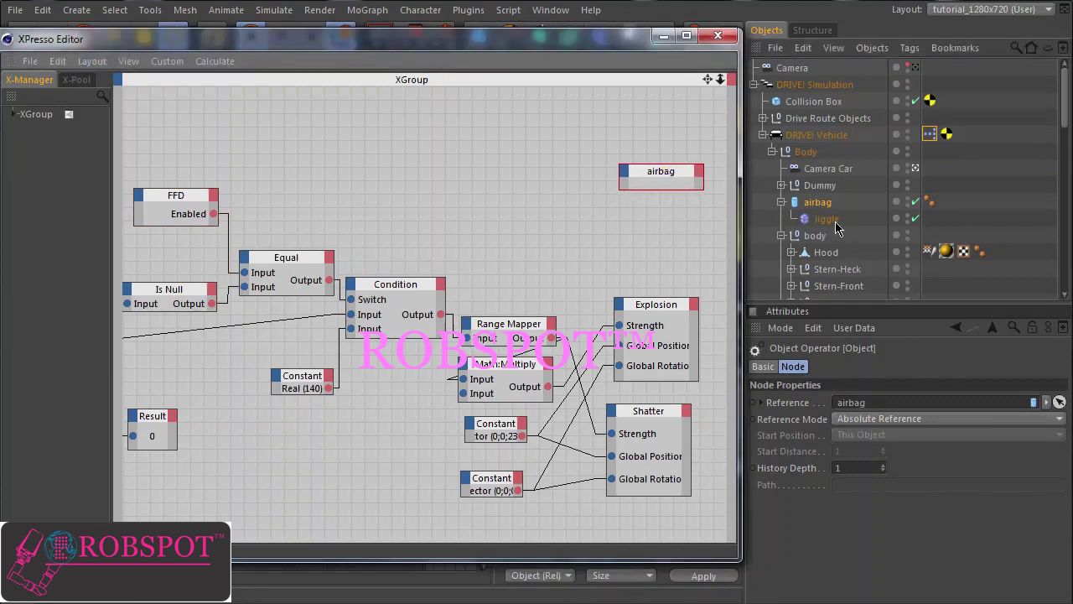
pyautogui.moveTo(829, 220); pyautogui.dragTo(669, 236)
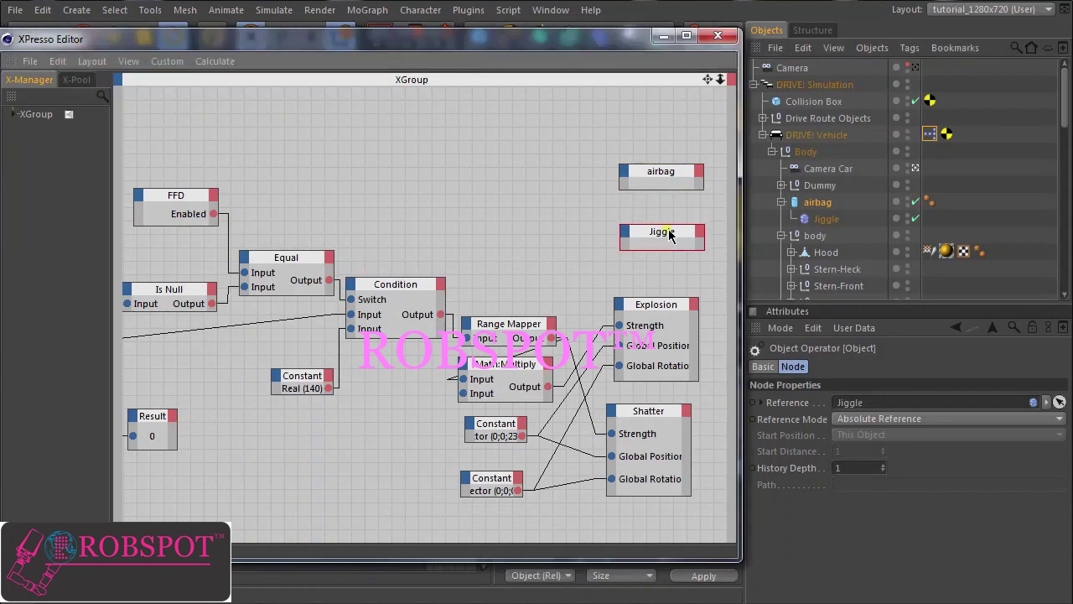
# - Give the Jiggle and airbag nodes Enabled inputs and wire both from the FFD's Enabled output
pyautogui.click(625, 233)
pyautogui.moveTo(668, 242)
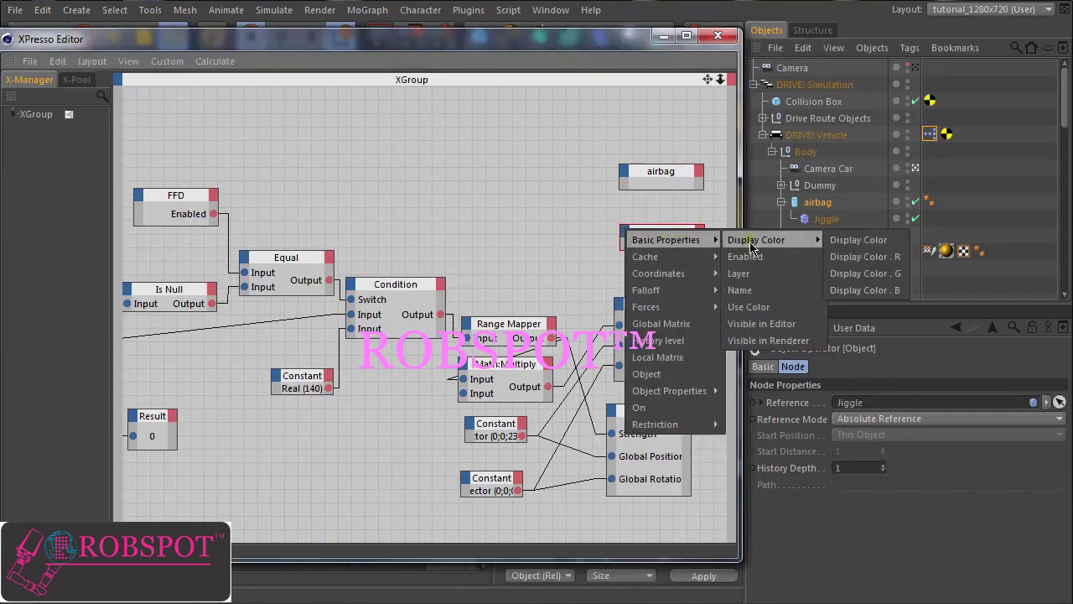
pyautogui.click(746, 257)
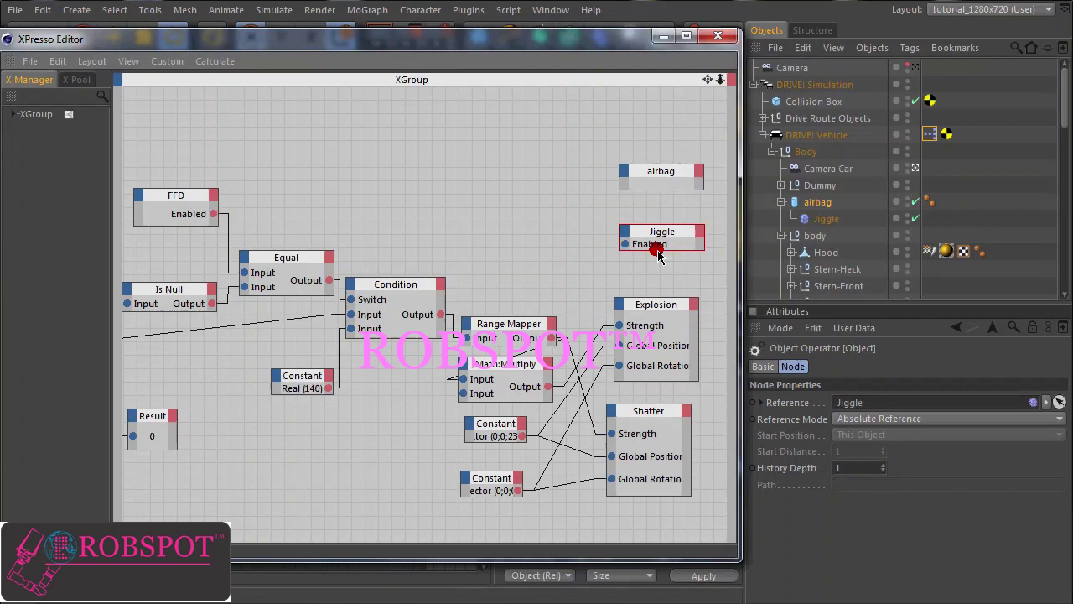
pyautogui.click(628, 179)
pyautogui.moveTo(659, 176)
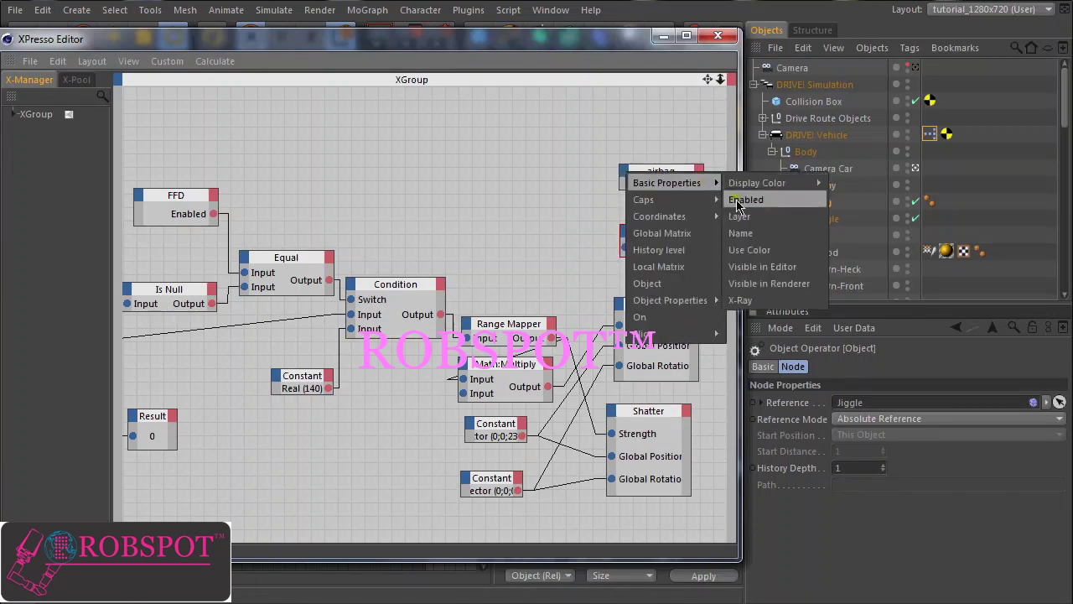
pyautogui.click(754, 200)
pyautogui.moveTo(661, 173); pyautogui.dragTo(664, 143)
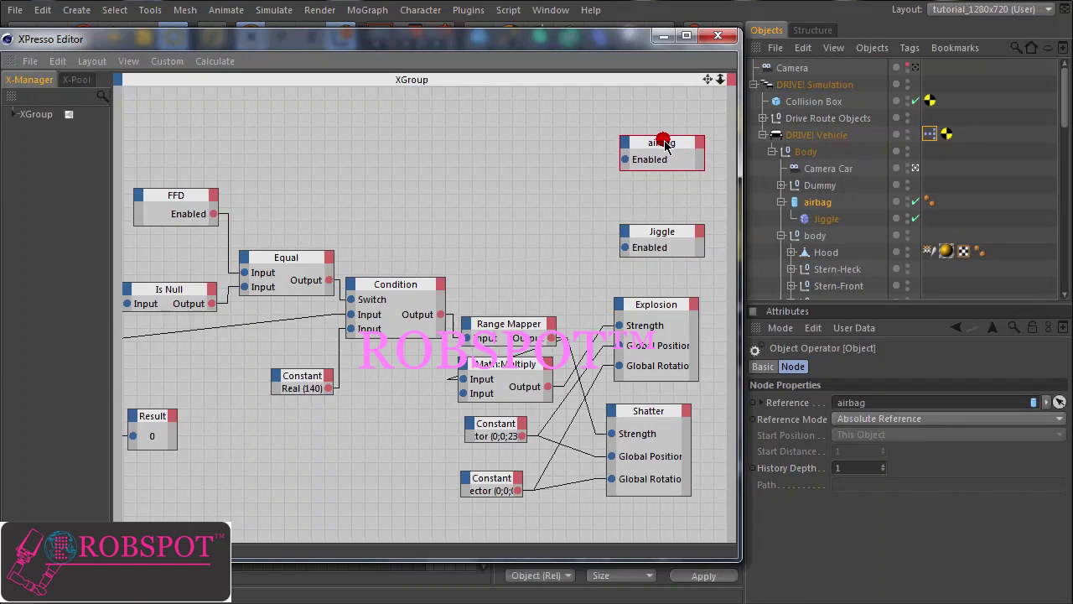
pyautogui.moveTo(215, 213); pyautogui.dragTo(630, 254)
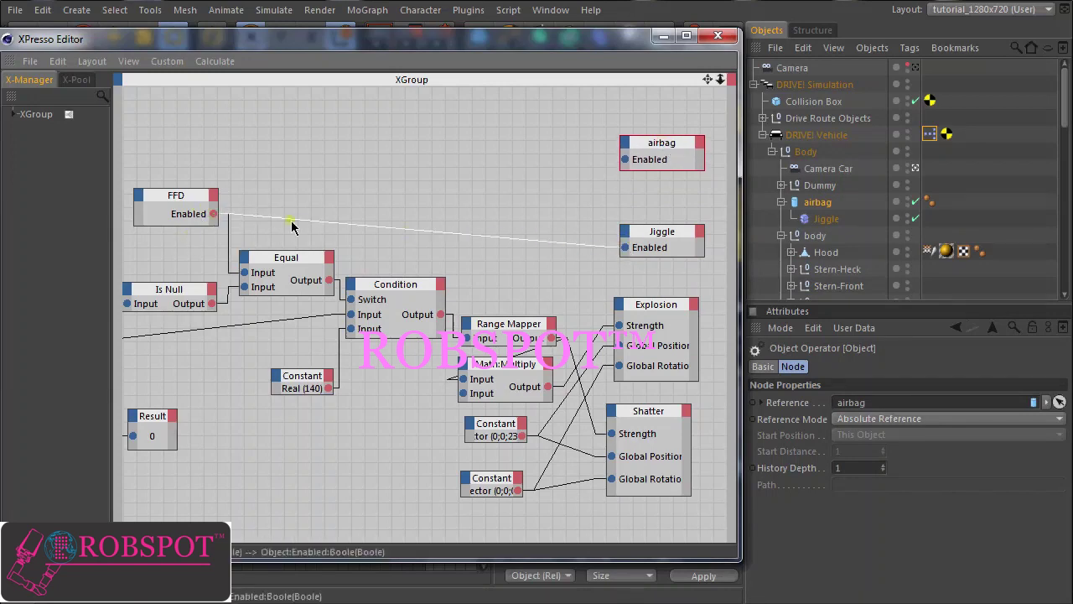
pyautogui.moveTo(214, 213); pyautogui.dragTo(624, 161)
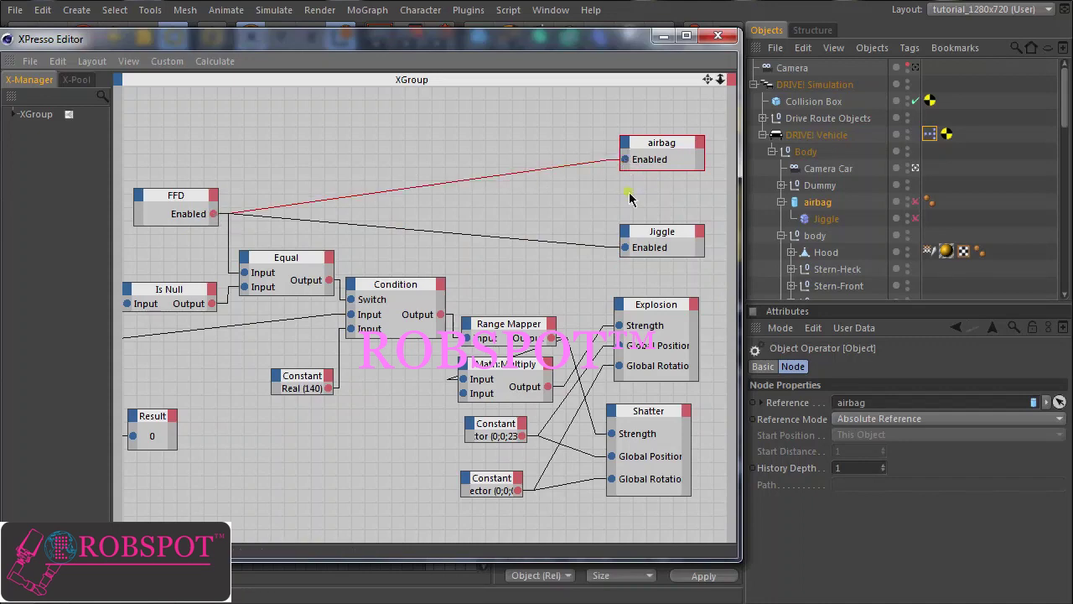
# - Add Fillet Radius, Height and Radius input ports to the airbag node
pyautogui.click(625, 144)
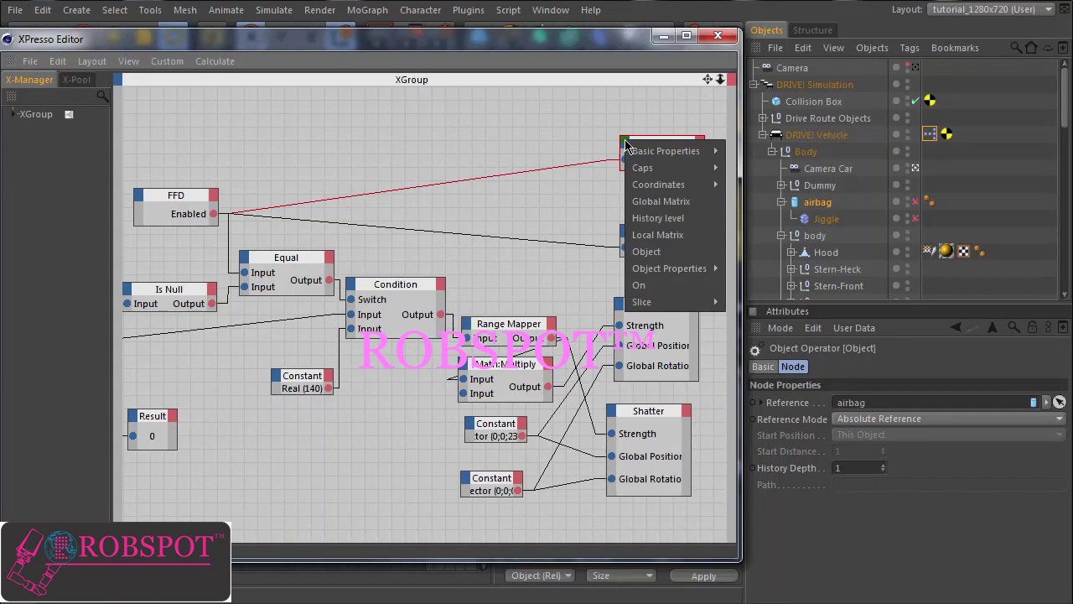
pyautogui.moveTo(642, 172)
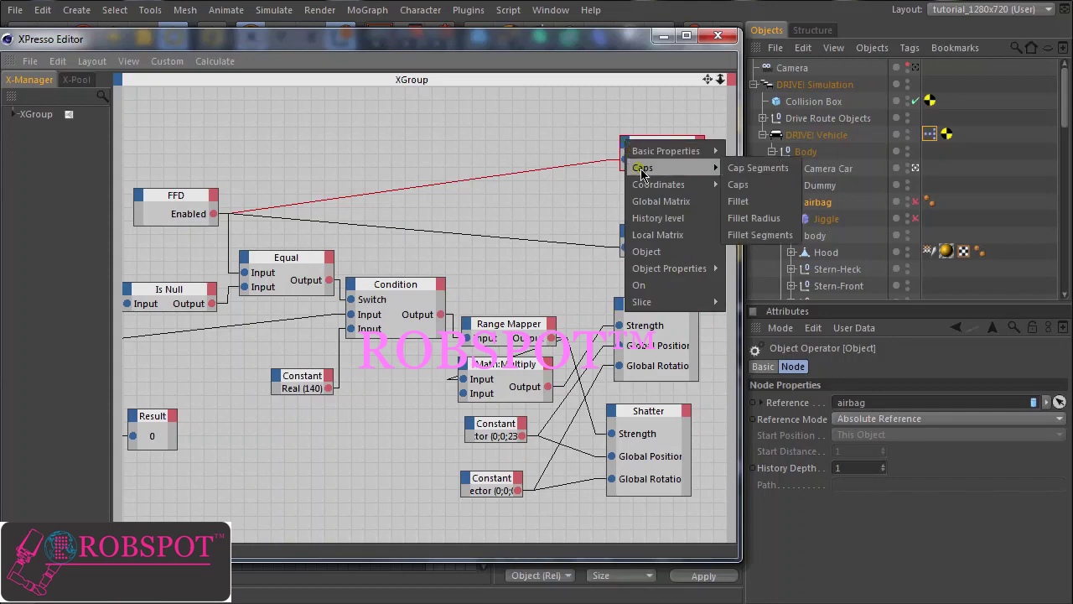
pyautogui.click(749, 218)
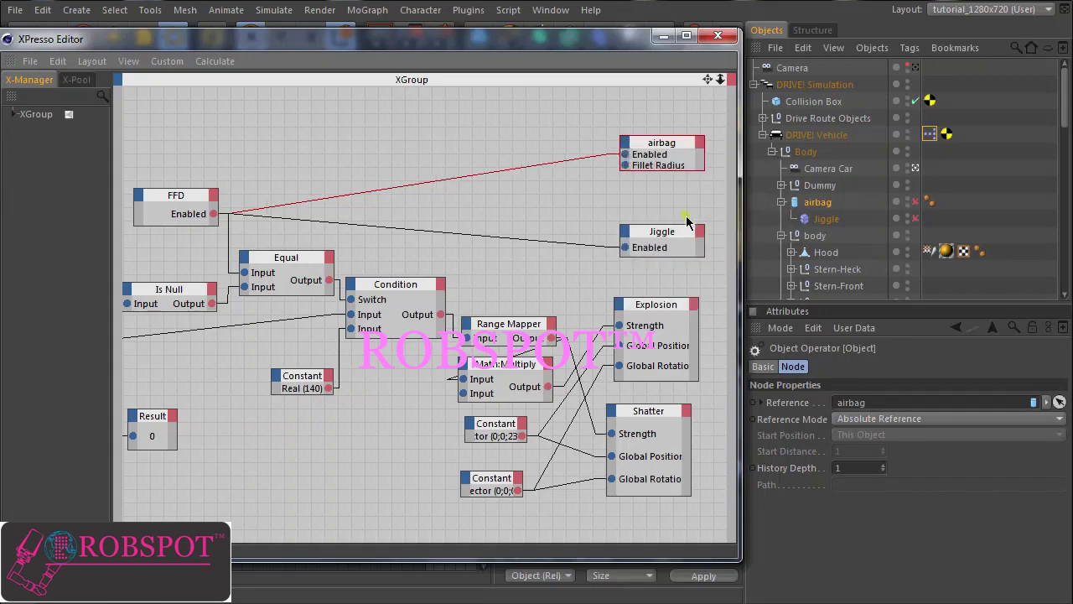
pyautogui.click(625, 146)
pyautogui.moveTo(664, 268)
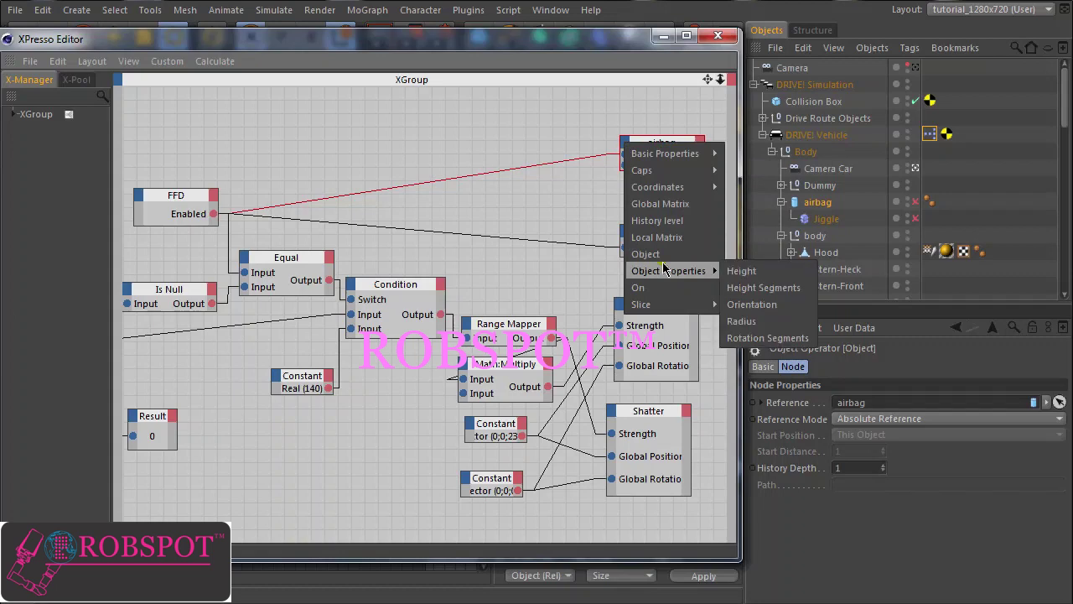
pyautogui.click(736, 274)
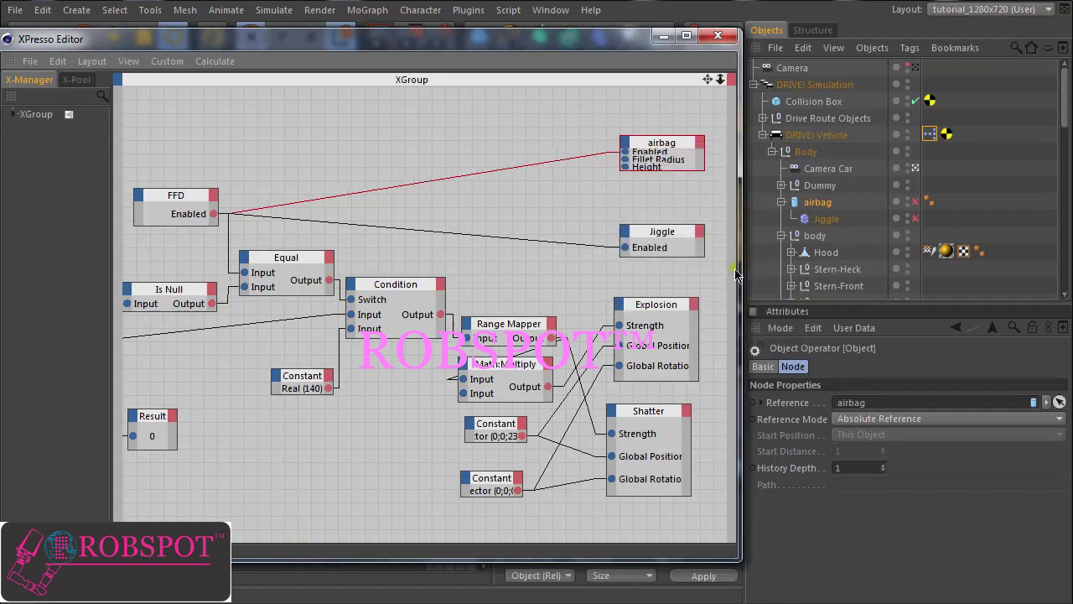
pyautogui.click(624, 145)
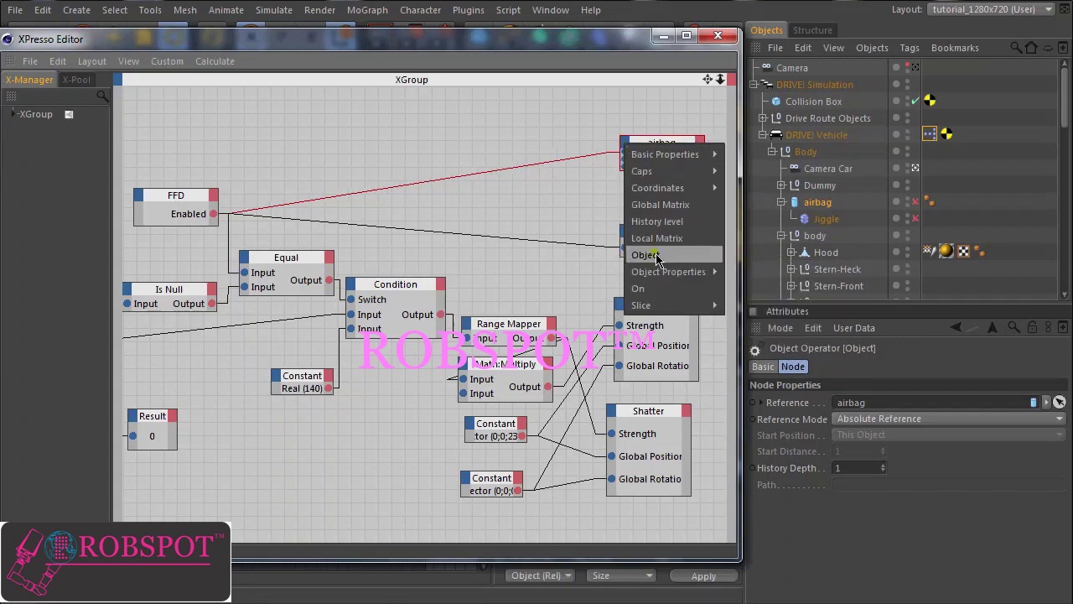
pyautogui.moveTo(708, 271)
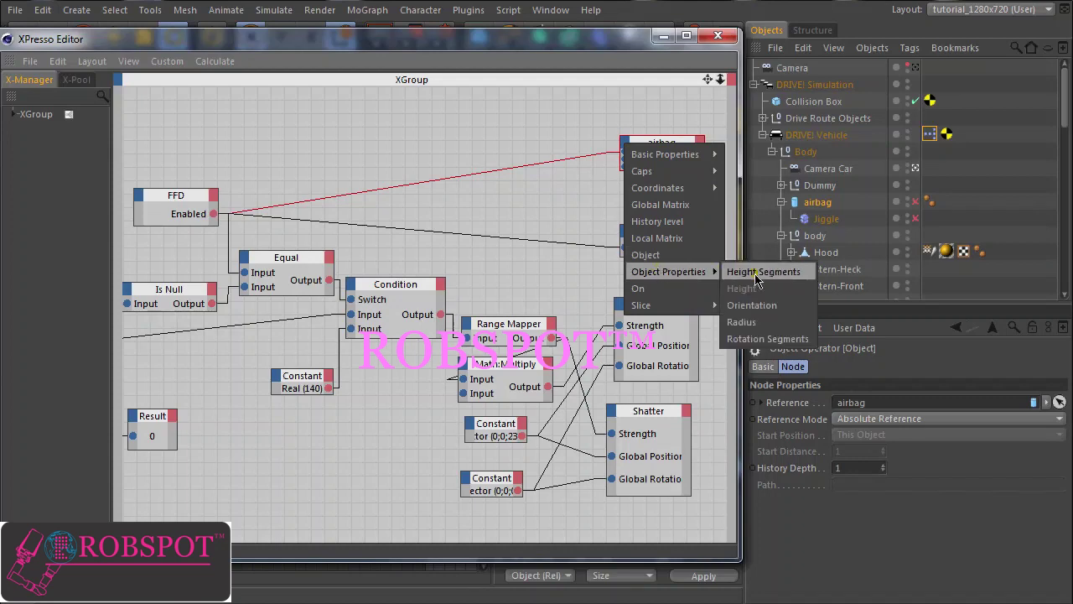
pyautogui.click(741, 323)
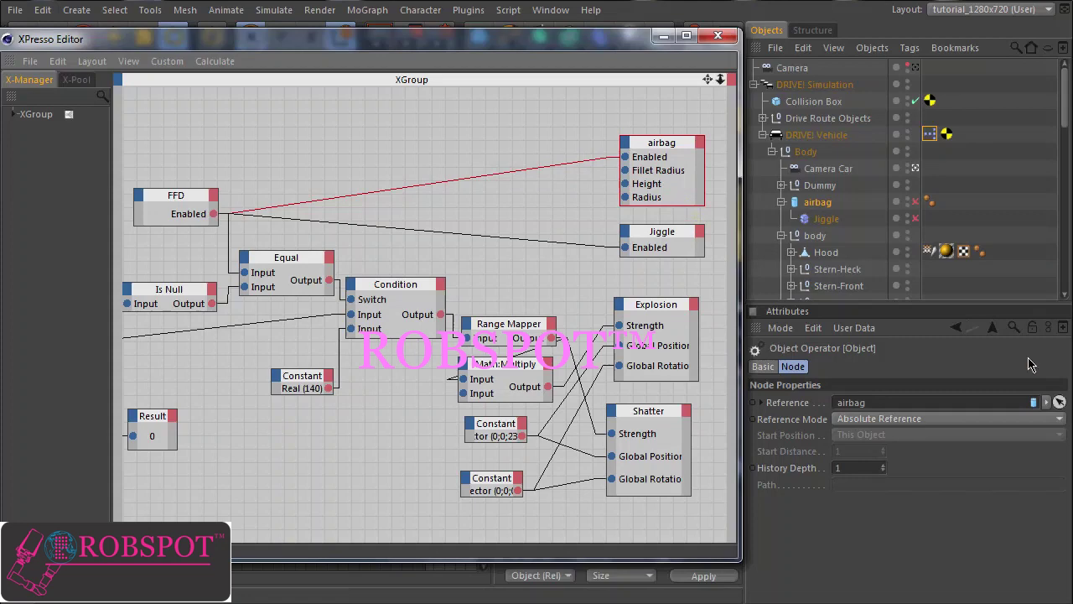
# - Reposition the Jiggle node just above the airbag node
pyautogui.click(635, 295)
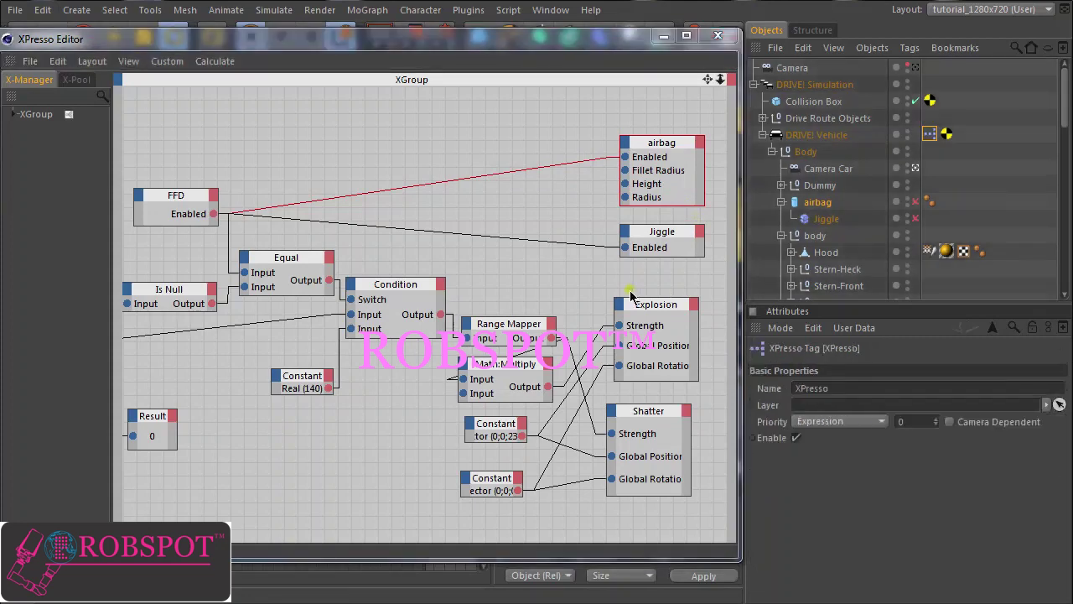
pyautogui.moveTo(662, 248); pyautogui.dragTo(669, 196)
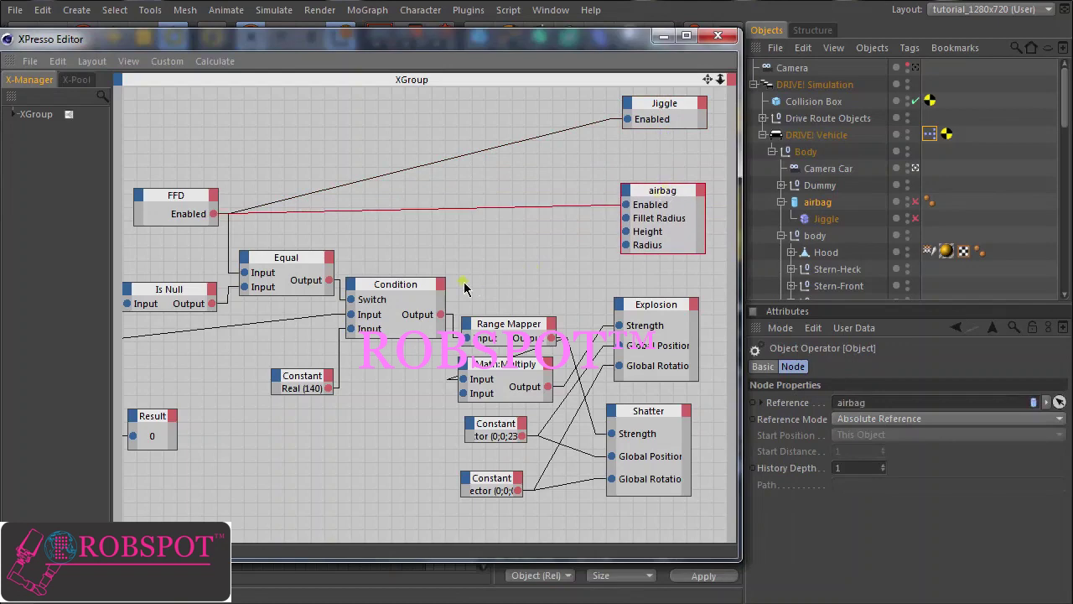
pyautogui.moveTo(659, 107); pyautogui.dragTo(656, 137)
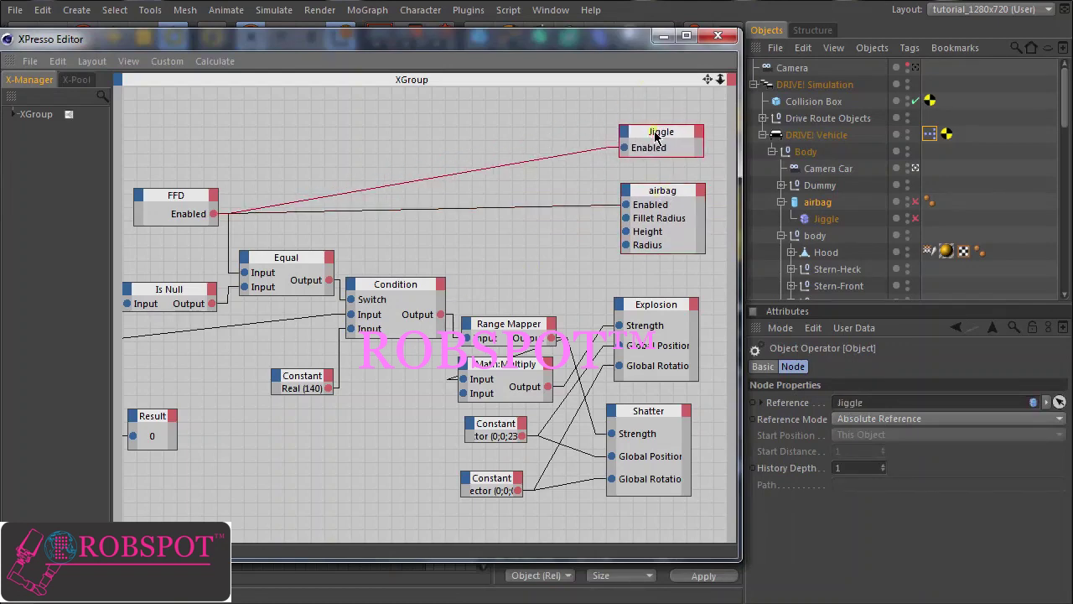
# - Duplicate the Range Mapper and set it to map 25–80 to 1–20 with clamping
pyautogui.click(570, 268)
pyautogui.click(513, 328)
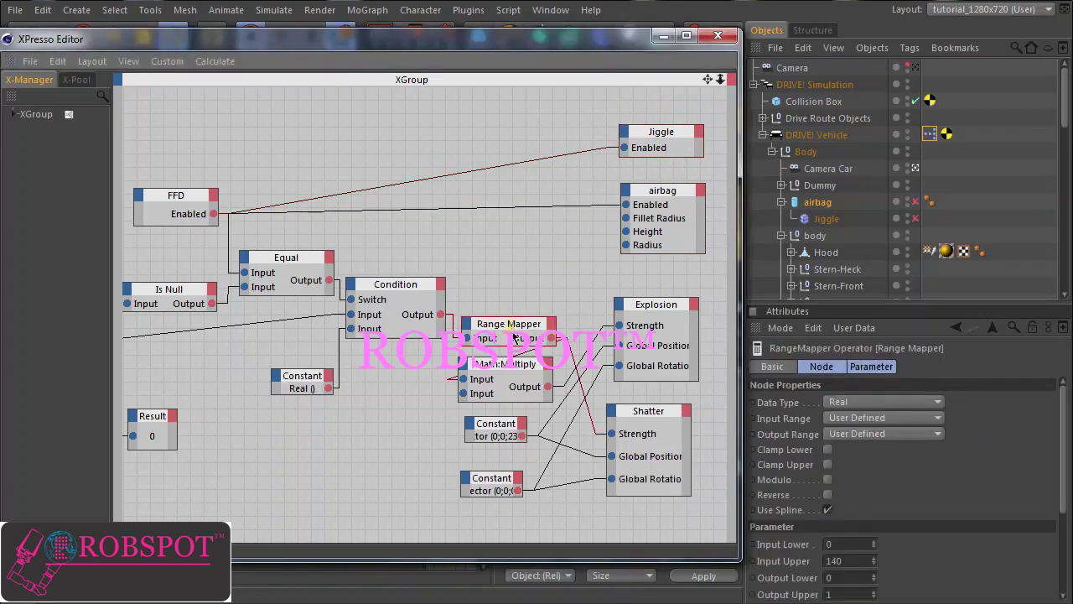
pyautogui.keyDown('ctrl'); pyautogui.moveTo(513, 329); pyautogui.dragTo(517, 285); pyautogui.keyUp('ctrl')
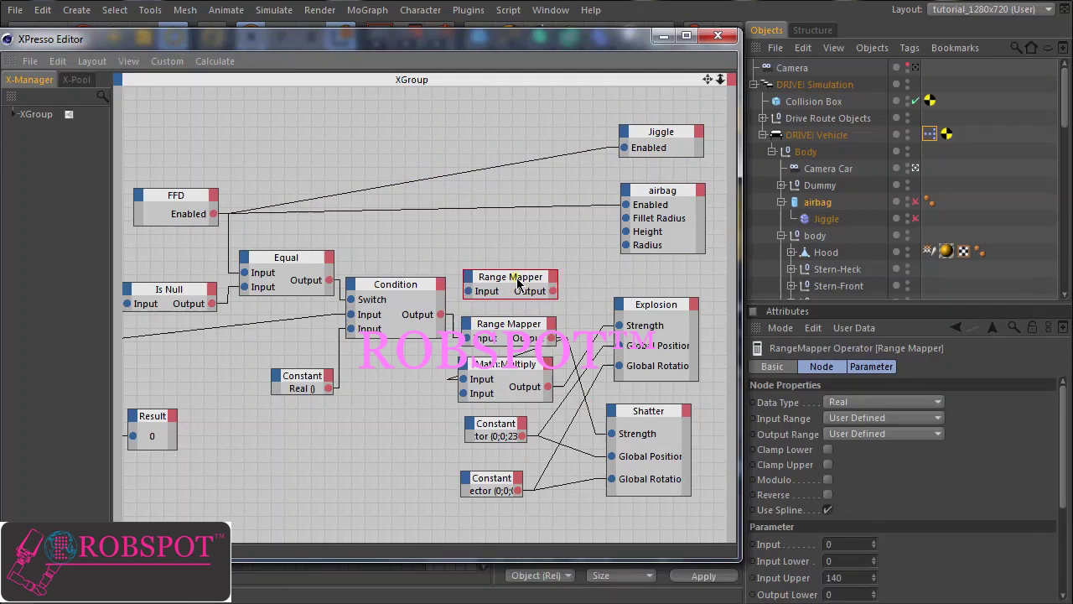
pyautogui.click(849, 560)
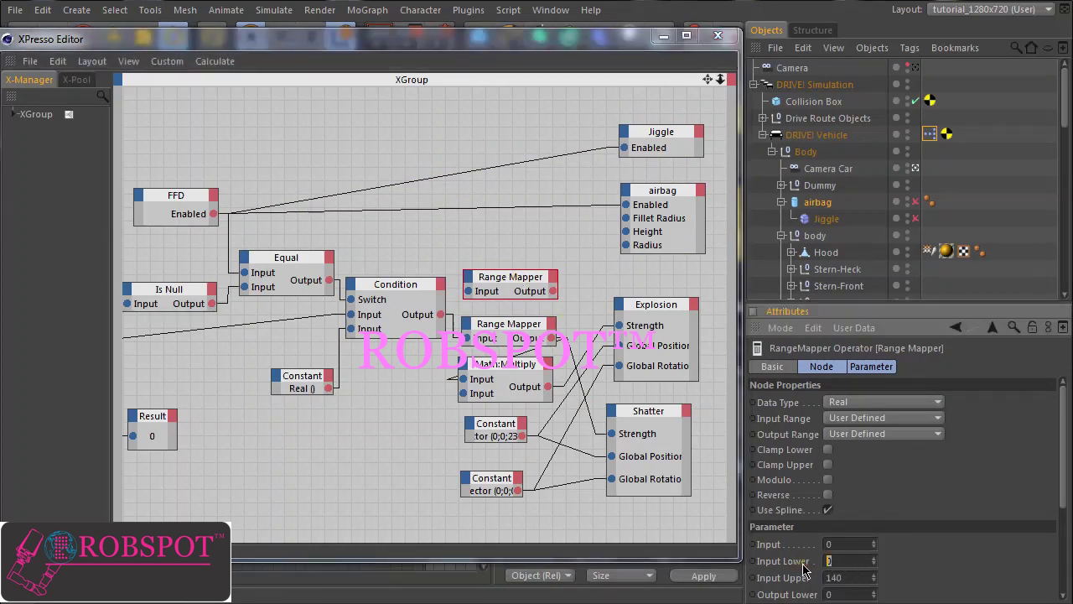
pyautogui.press('Tab')
pyautogui.write('80')
pyautogui.press('Tab')
pyautogui.press('Tab')
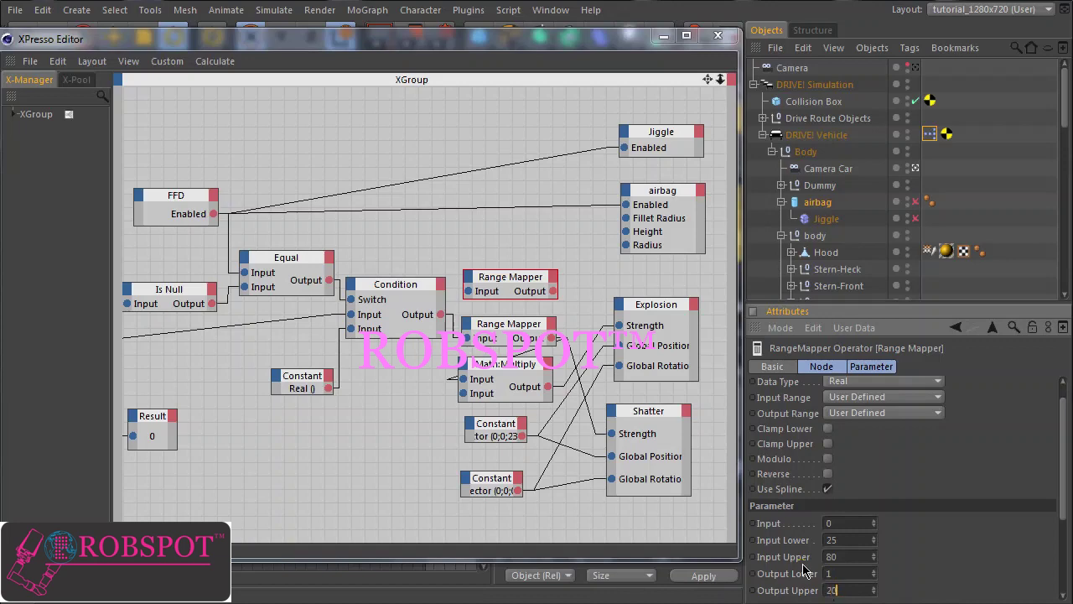
pyautogui.click(828, 444)
# - Feed the Condition output into the new Range Mapper and wire it to the airbag's Radius and Height
pyautogui.moveTo(441, 315); pyautogui.dragTo(467, 292)
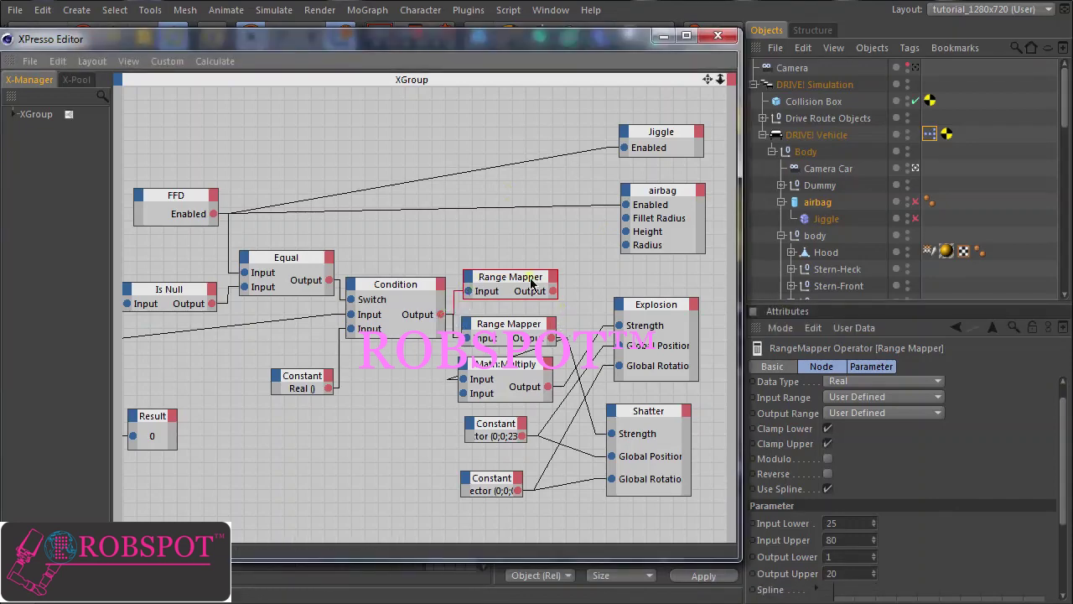
pyautogui.moveTo(553, 291); pyautogui.dragTo(630, 239)
pyautogui.moveTo(557, 292); pyautogui.dragTo(657, 254)
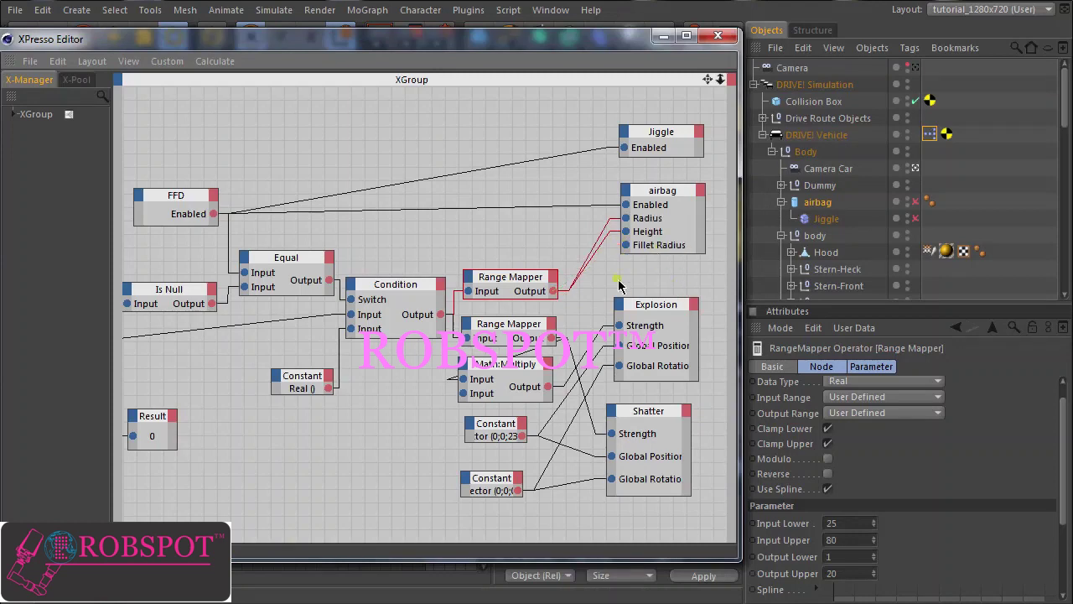
pyautogui.moveTo(506, 281); pyautogui.dragTo(512, 238)
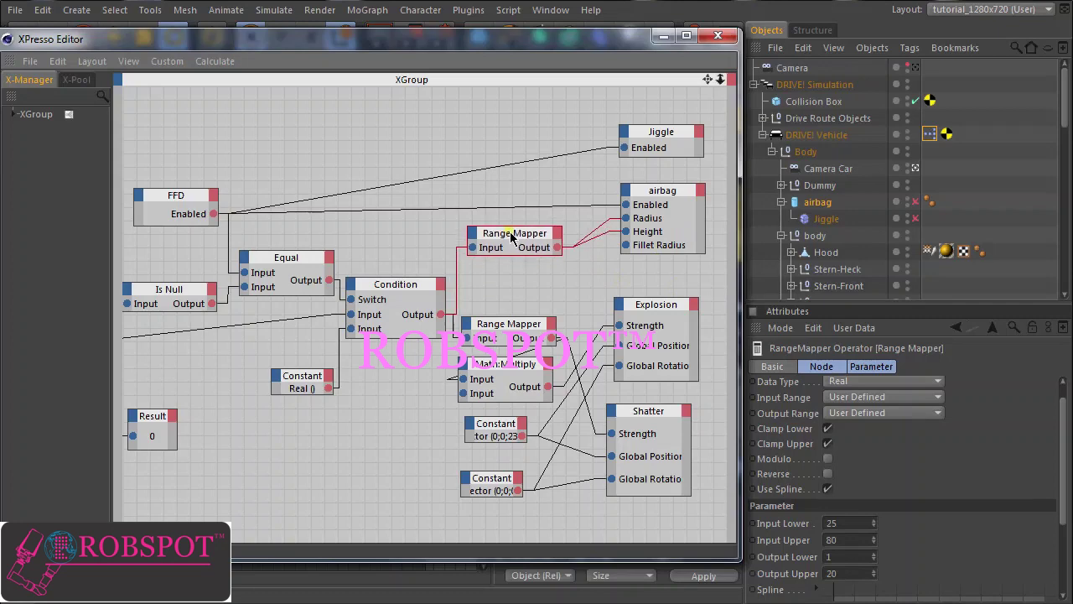
# - Duplicate the Math: Multiply node below the new Range Mapper and set Input [2] to 0.5
pyautogui.click(515, 367)
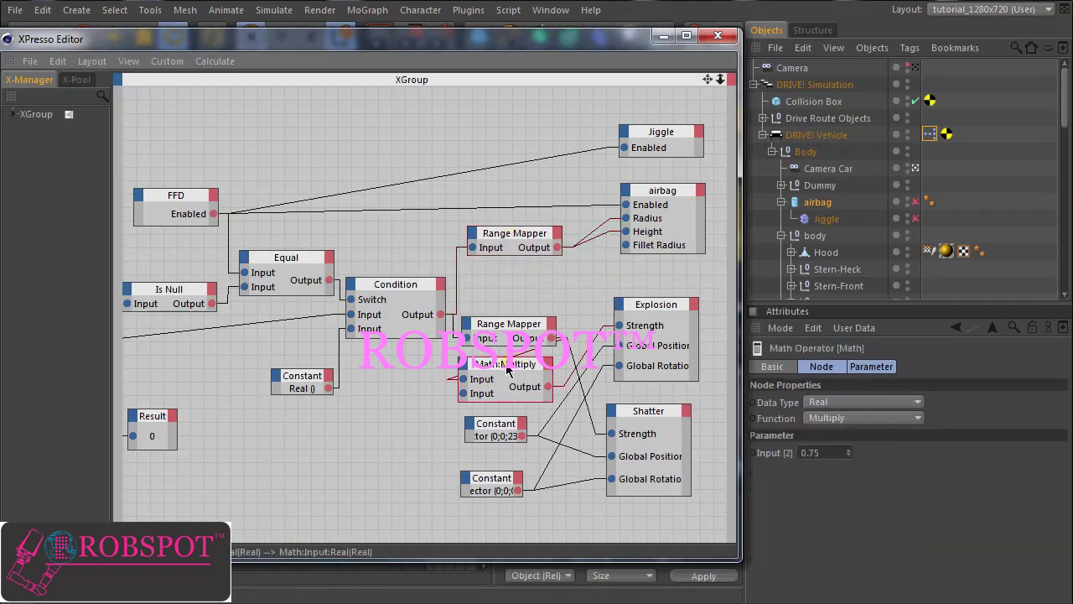
pyautogui.moveTo(507, 369); pyautogui.dragTo(513, 270)
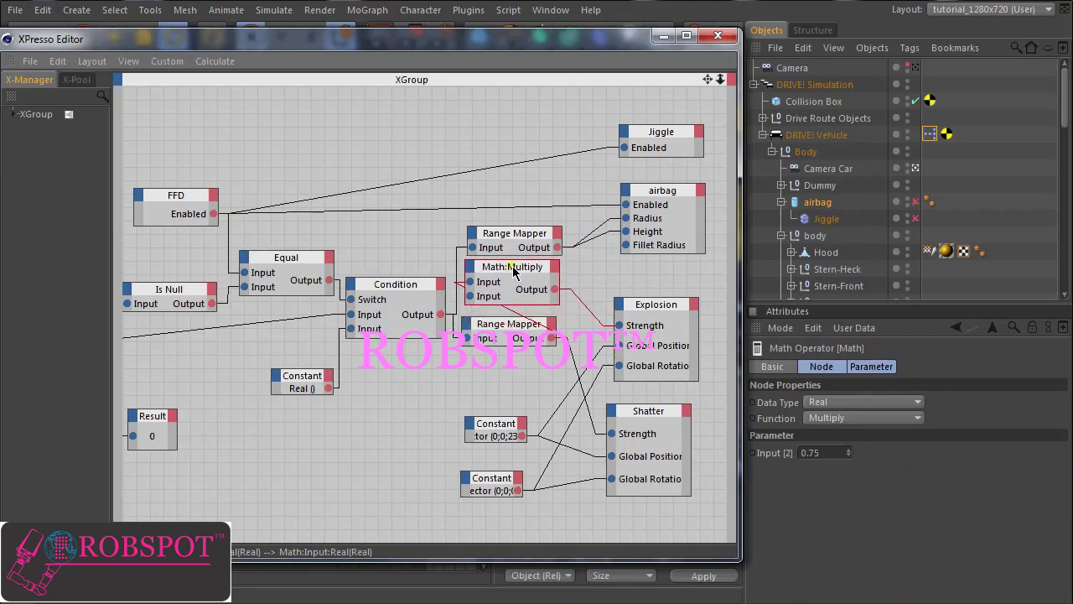
pyautogui.hotkey('ctrl', 'z')
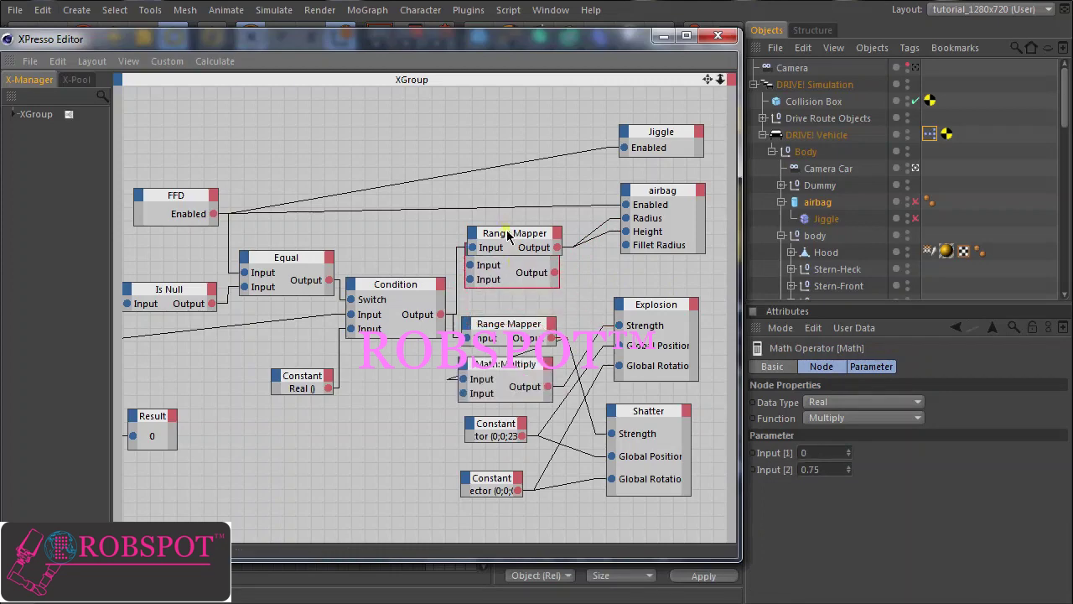
pyautogui.moveTo(506, 234); pyautogui.dragTo(510, 209)
pyautogui.moveTo(509, 251); pyautogui.dragTo(558, 259)
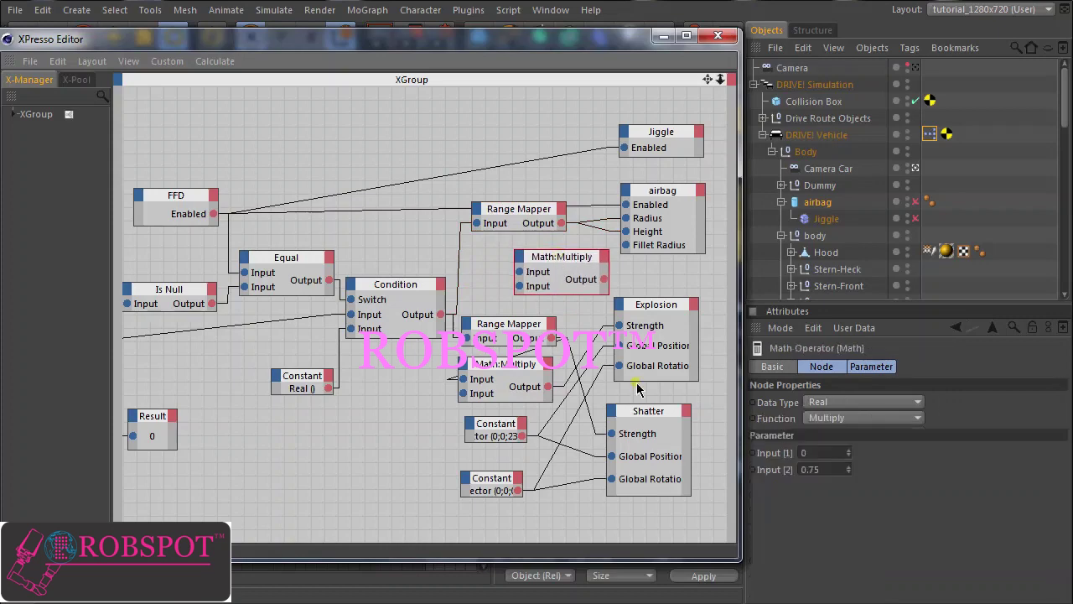
pyautogui.doubleClick(830, 472)
pyautogui.write('0')
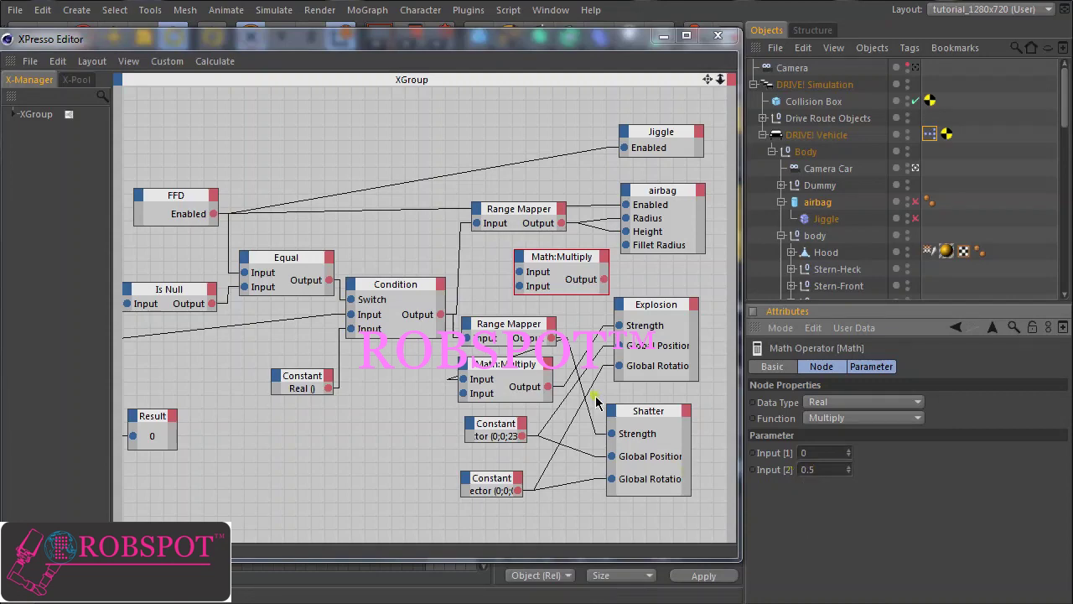
# - Wire the Range Mapper through the Multiply into the airbag's Fillet Radius and close the XPresso editor
pyautogui.moveTo(560, 223); pyautogui.dragTo(519, 272)
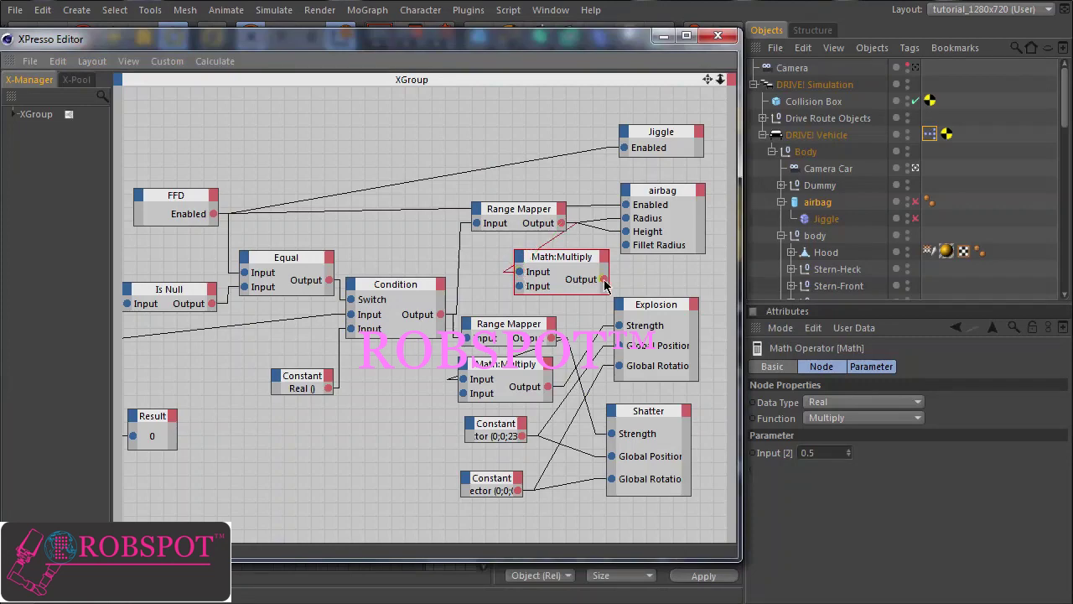
pyautogui.moveTo(605, 280); pyautogui.dragTo(627, 246)
pyautogui.click(717, 36)
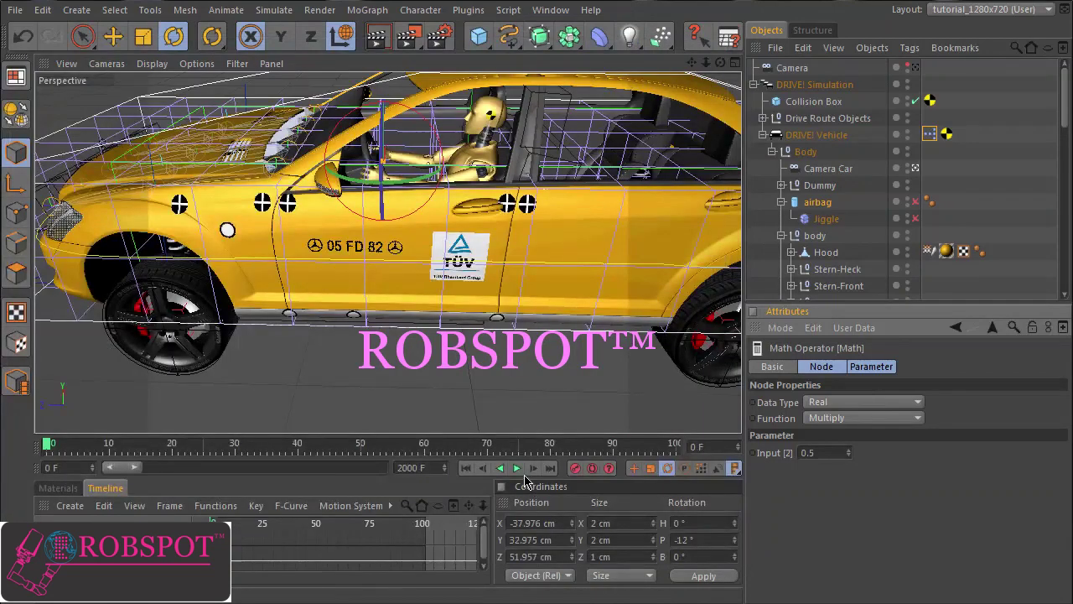
# - Play the crash animation through frame 807 with the airbag and Jiggle deformer enabled
pyautogui.click(517, 468)
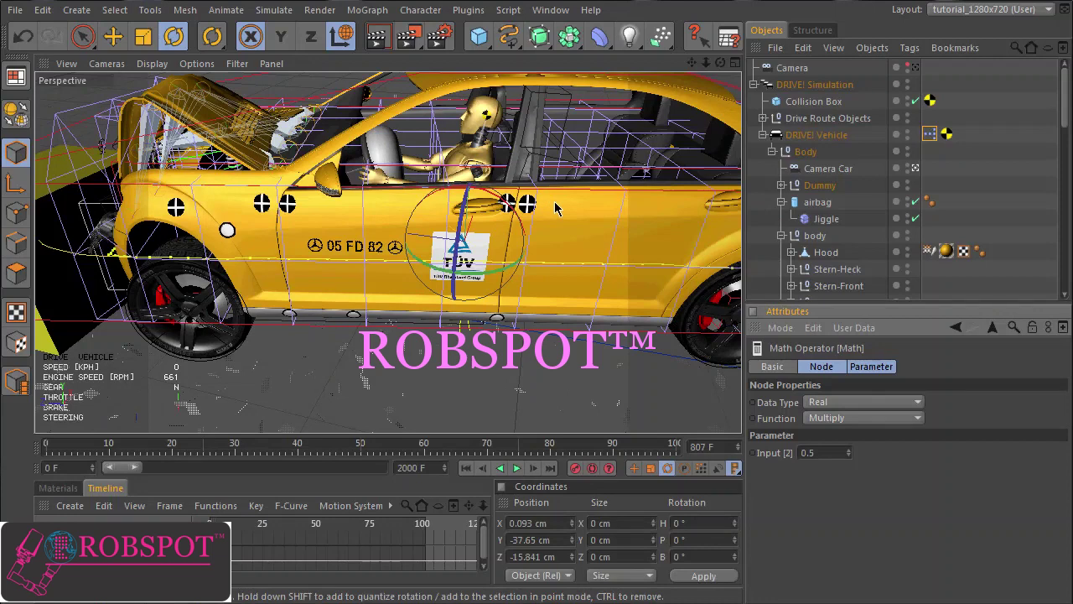
# - Rewind to frame 0, expand Dummy, and lower the belt bottom and belt top spring Stiffness to 10
pyautogui.click(466, 467)
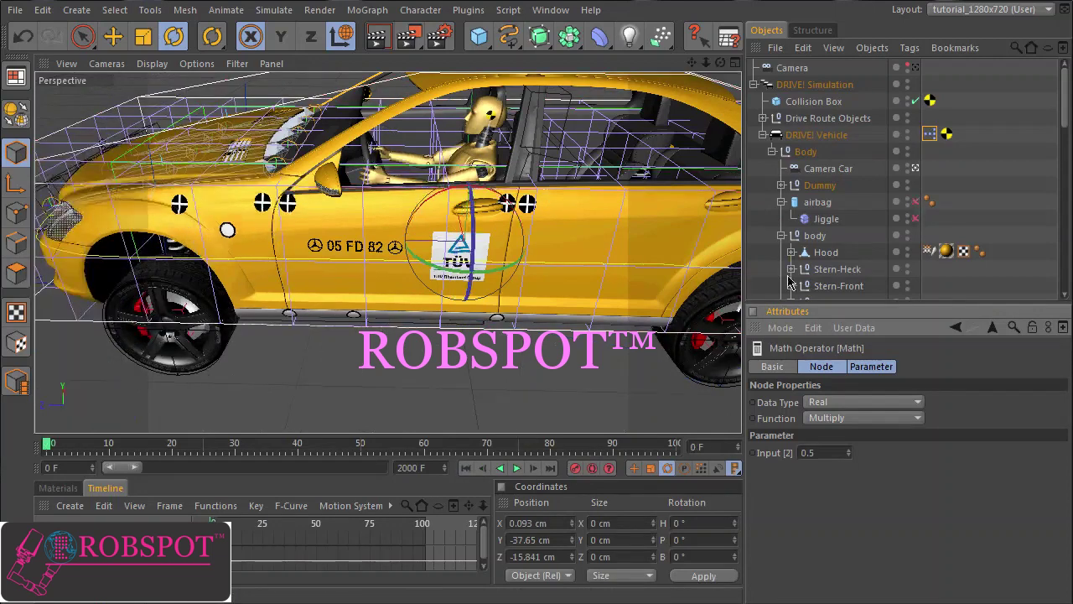
pyautogui.click(780, 185)
pyautogui.moveTo(1066, 98); pyautogui.dragTo(1063, 135)
pyautogui.click(843, 193)
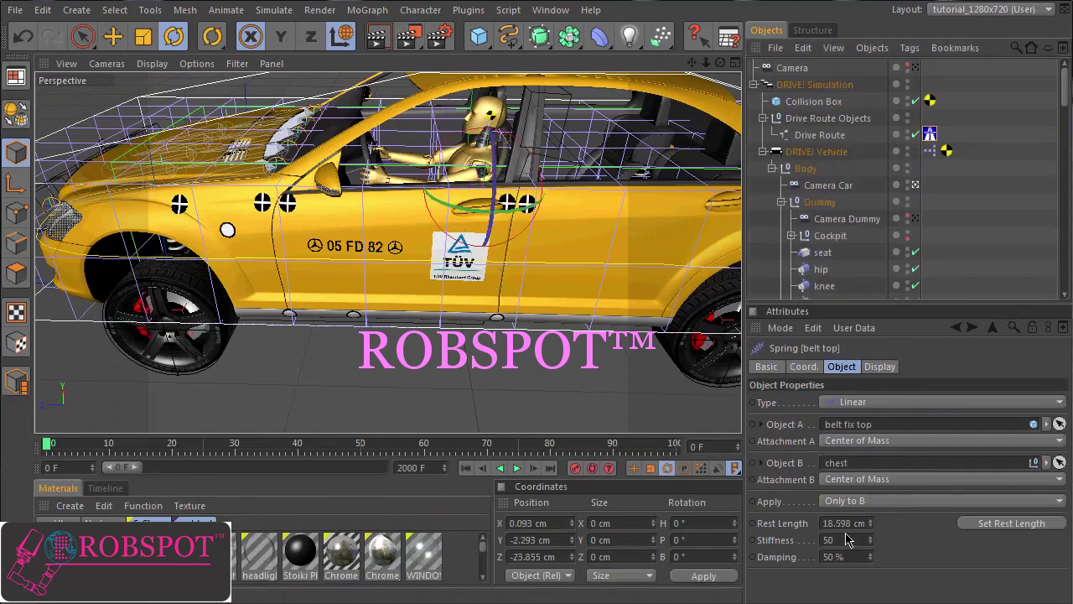
pyautogui.click(847, 540)
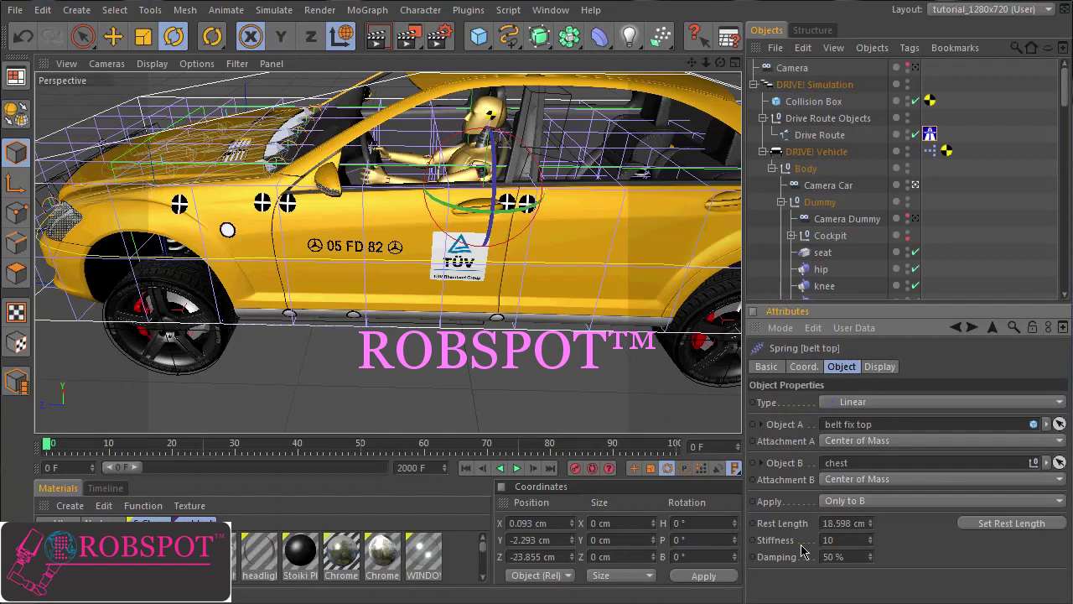
# - Replay the crash with the belt springs at Stiffness 10 through the barrier impact
pyautogui.click(514, 469)
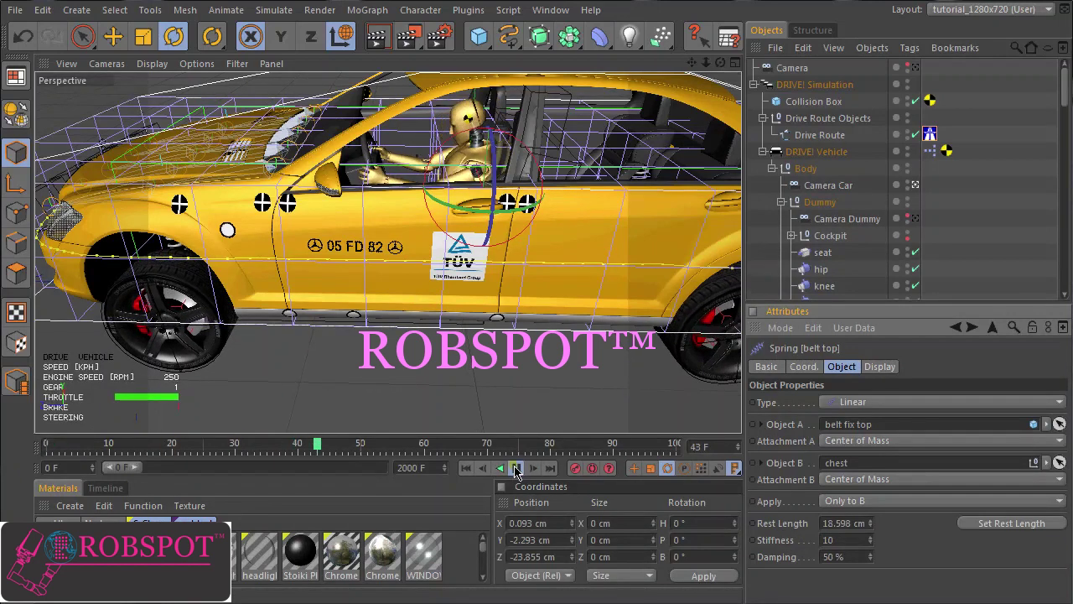